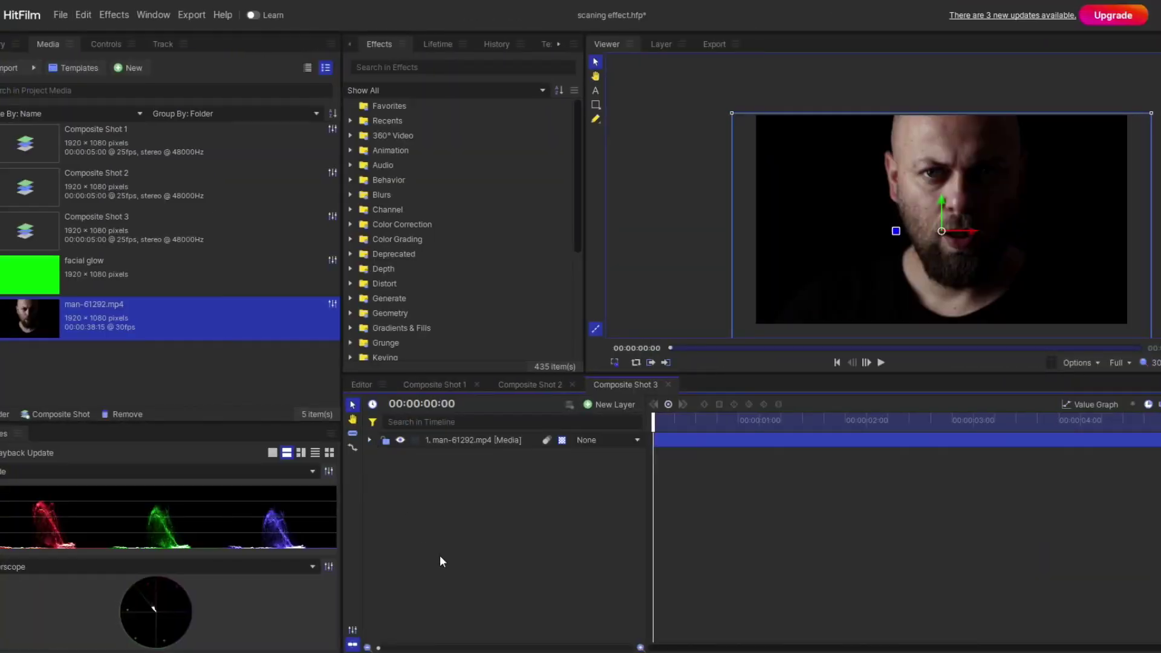
# Step: Place man-61292.mp4 in Composite Shot 3 and add a motion tracker sized around the eye
pyautogui.click(441, 555)
pyautogui.click(460, 441)
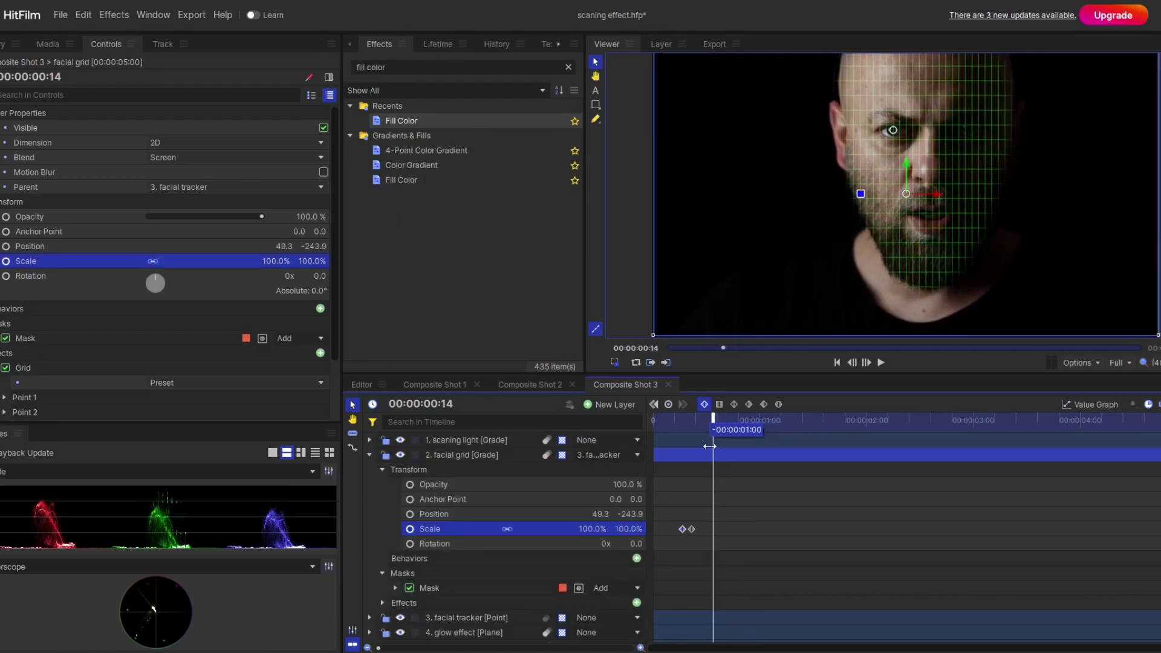
pyautogui.moveTo(718, 443)
pyautogui.mouseDown()
pyautogui.moveTo(687, 443)
pyautogui.moveTo(731, 444)
pyautogui.mouseUp()
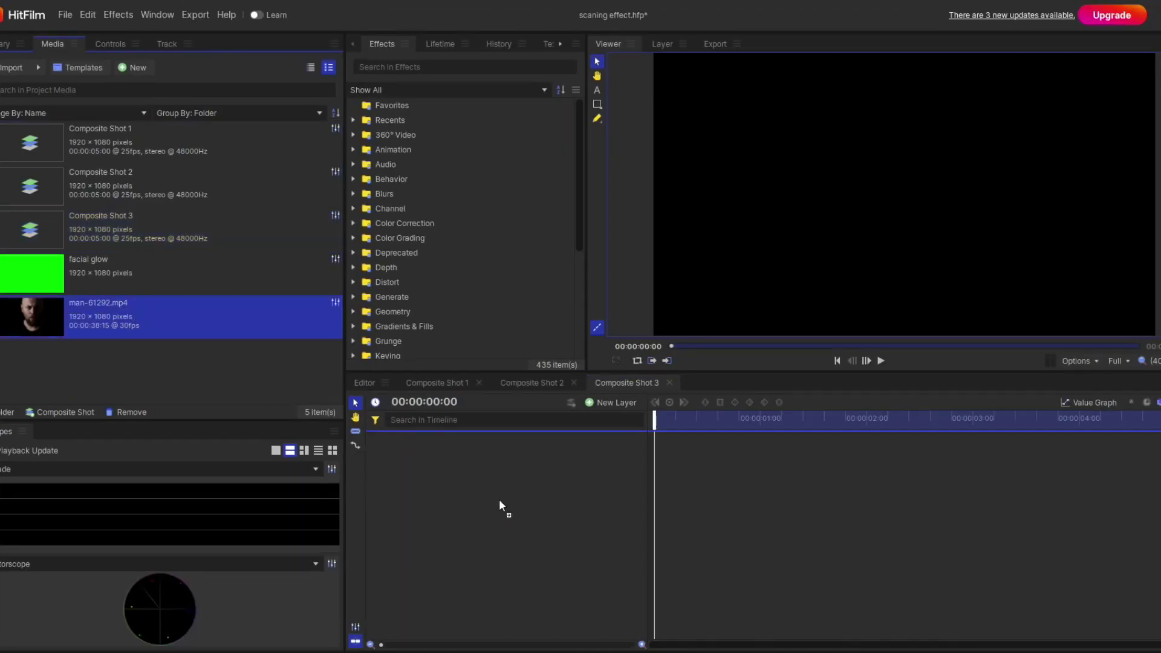
pyautogui.moveTo(499, 502); pyautogui.dragTo(500, 503)
pyautogui.click(372, 438)
pyautogui.click(385, 496)
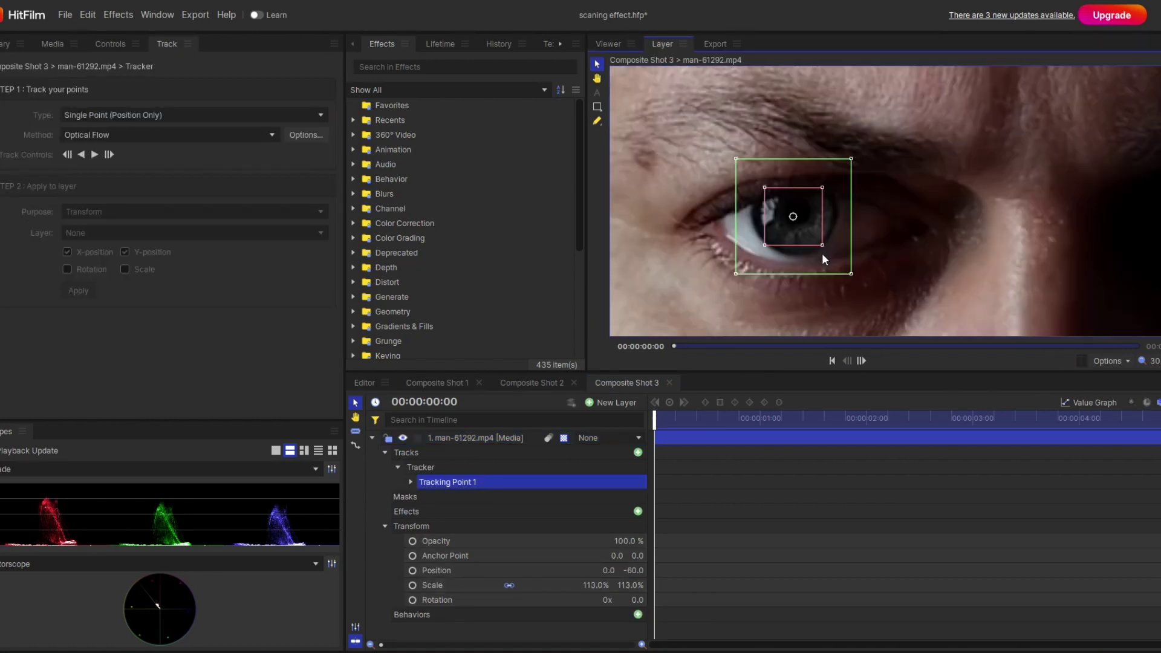
pyautogui.moveTo(822, 245); pyautogui.dragTo(851, 244)
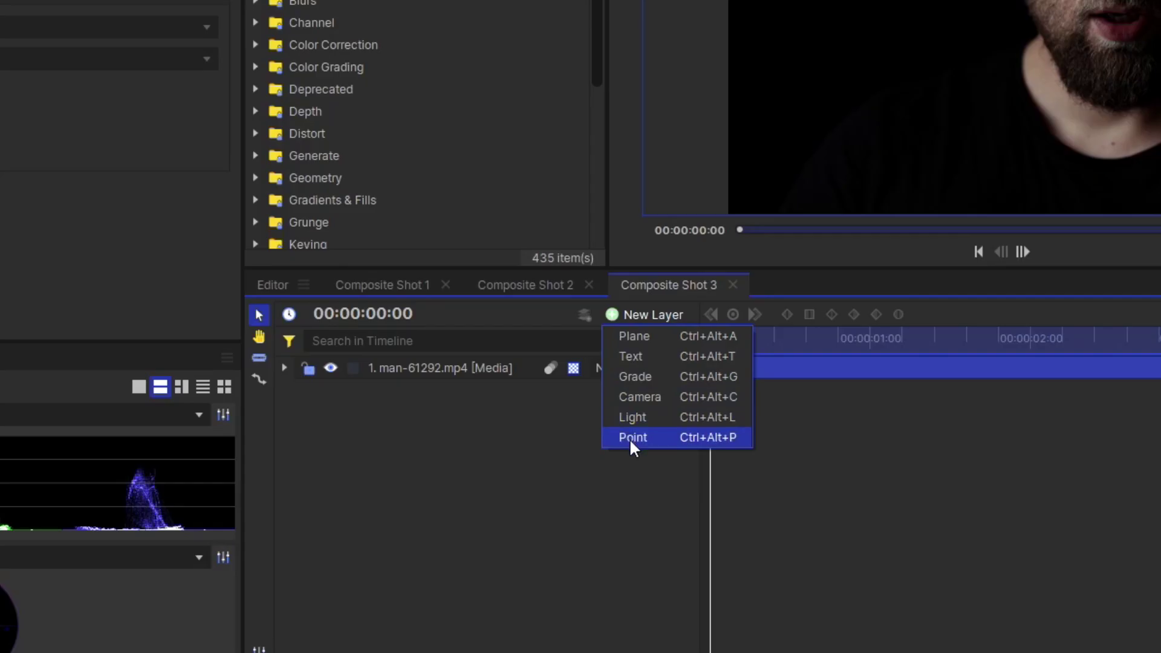
# Step: Create a new point layer named 'facial tracker'
pyautogui.click(629, 438)
pyautogui.doubleClick(421, 365)
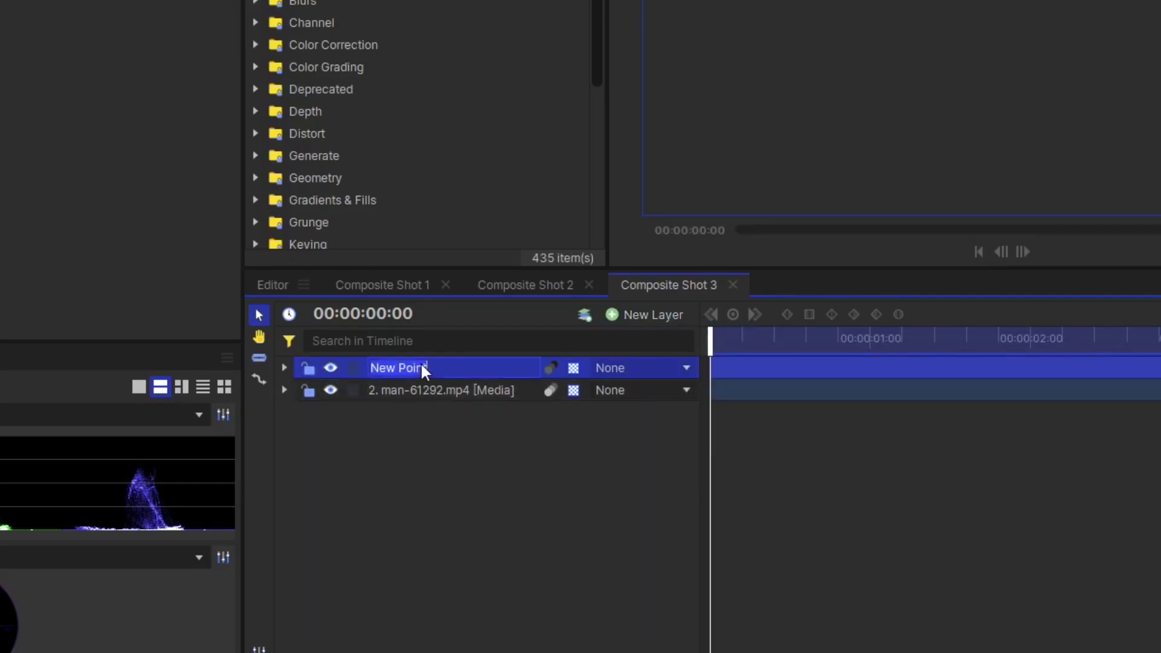
pyautogui.write('facial tracker')
pyautogui.press('Return')
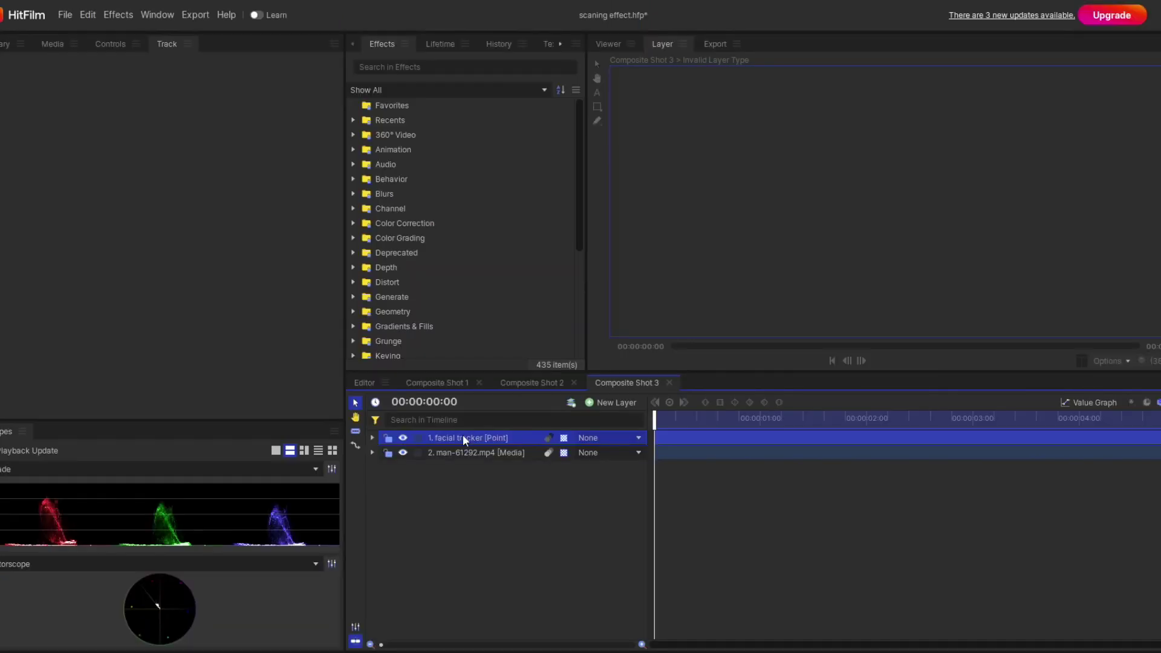
pyautogui.click(610, 41)
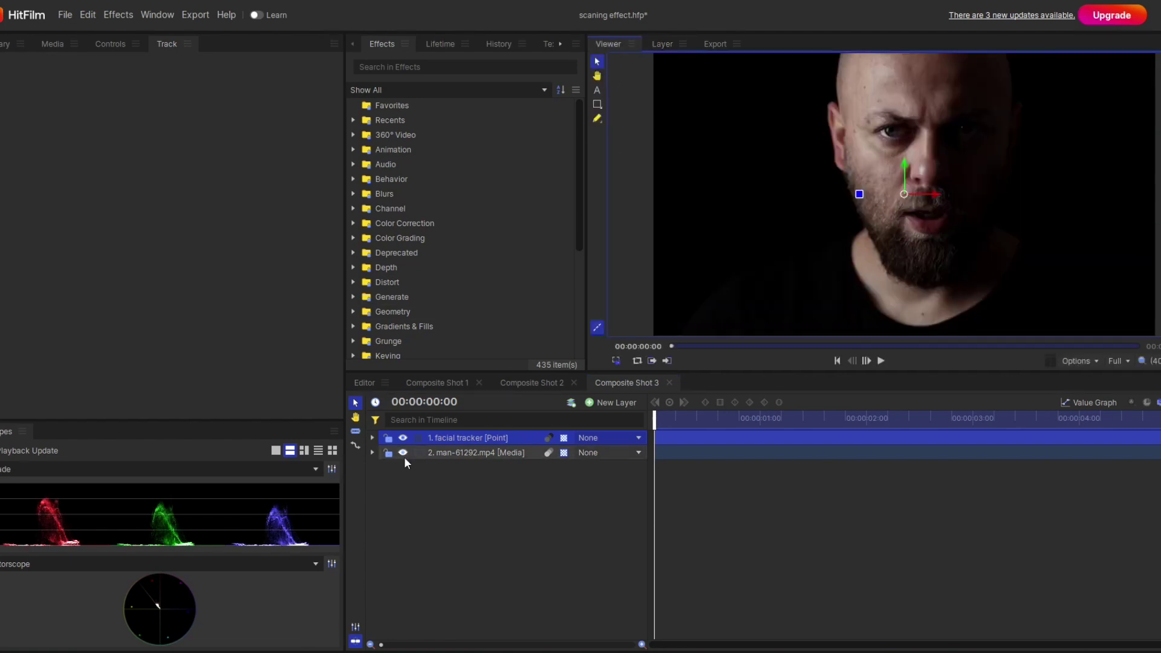
# Step: Track the eye forward and apply the track to the facial tracker layer
pyautogui.doubleClick(445, 452)
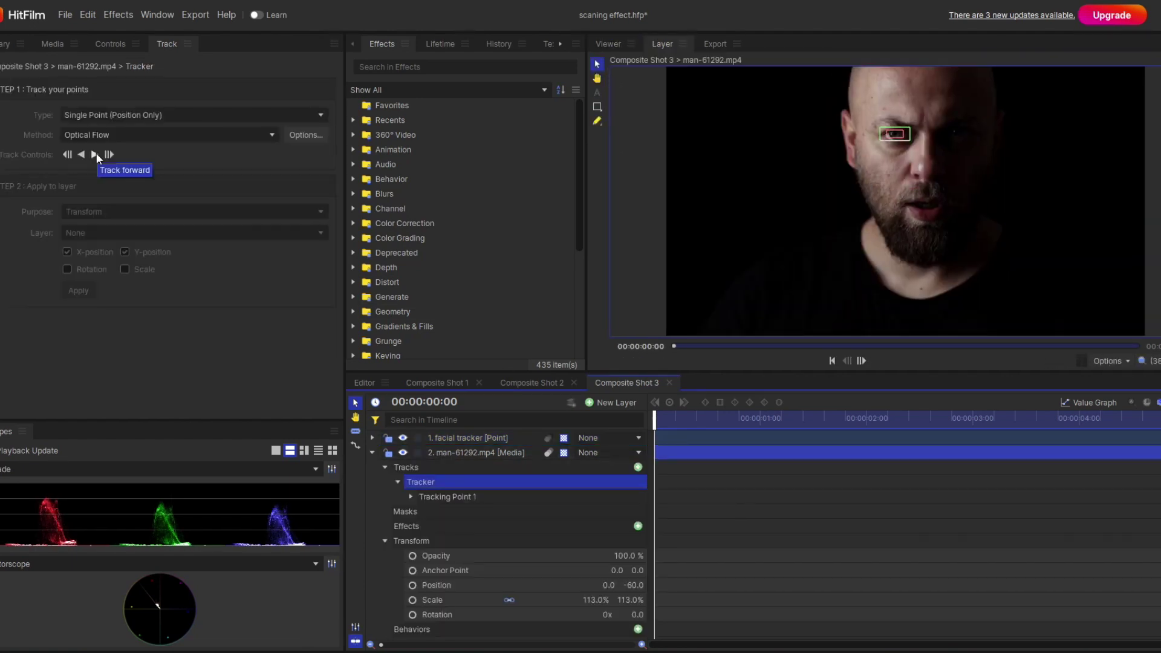
pyautogui.click(95, 154)
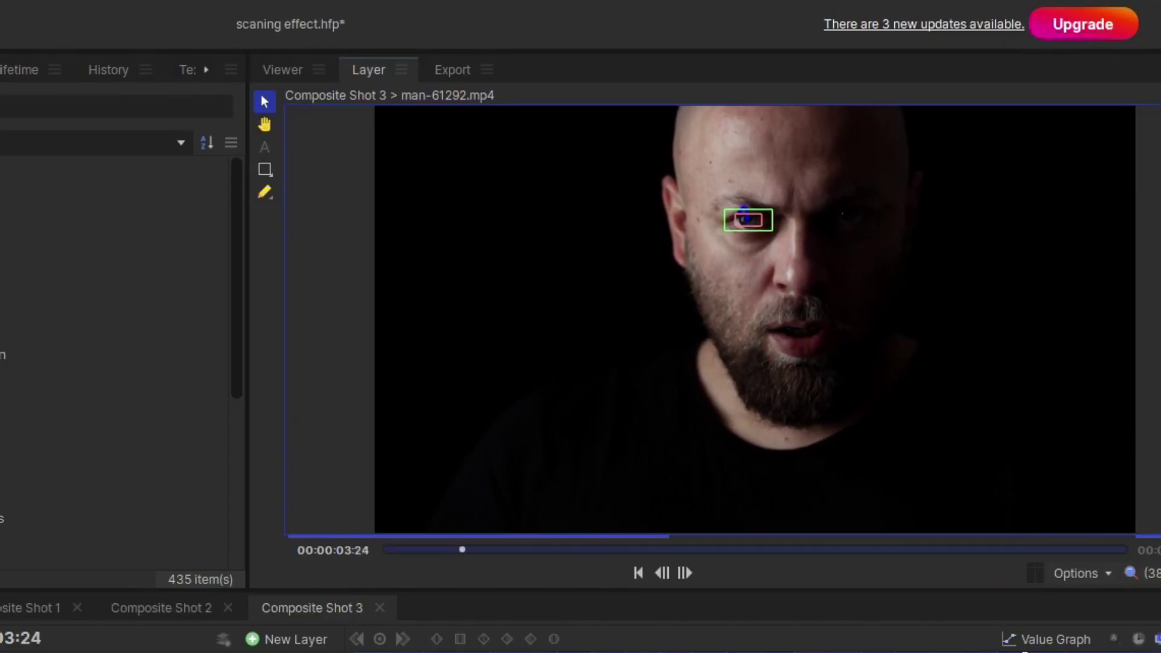
pyautogui.click(169, 311)
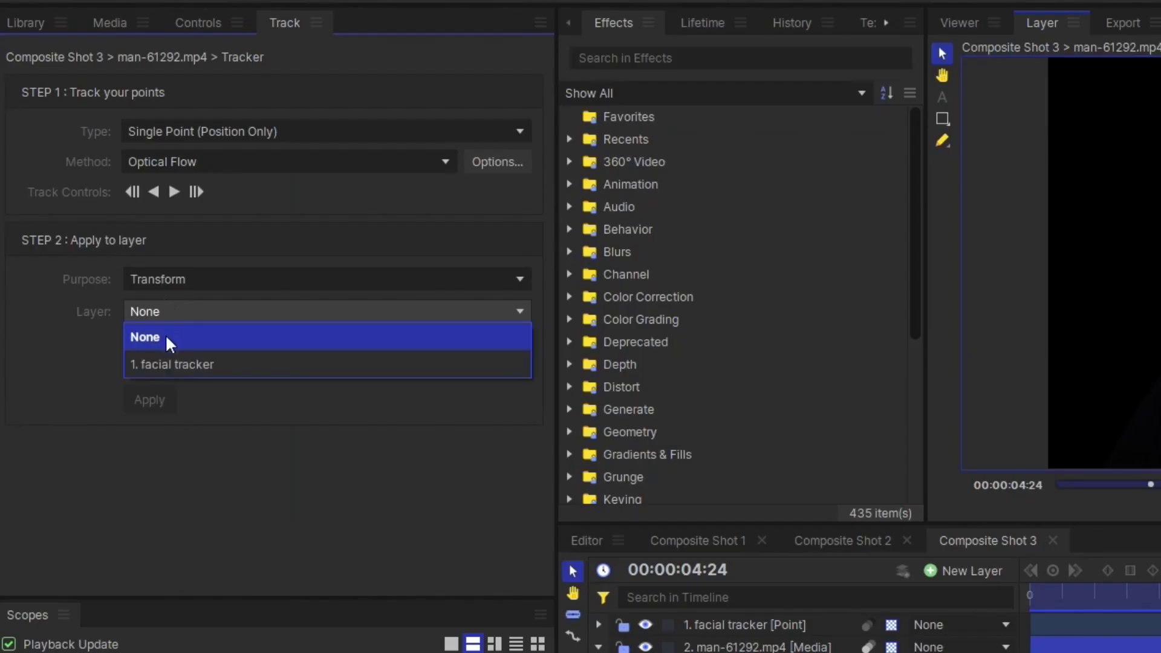
pyautogui.click(158, 364)
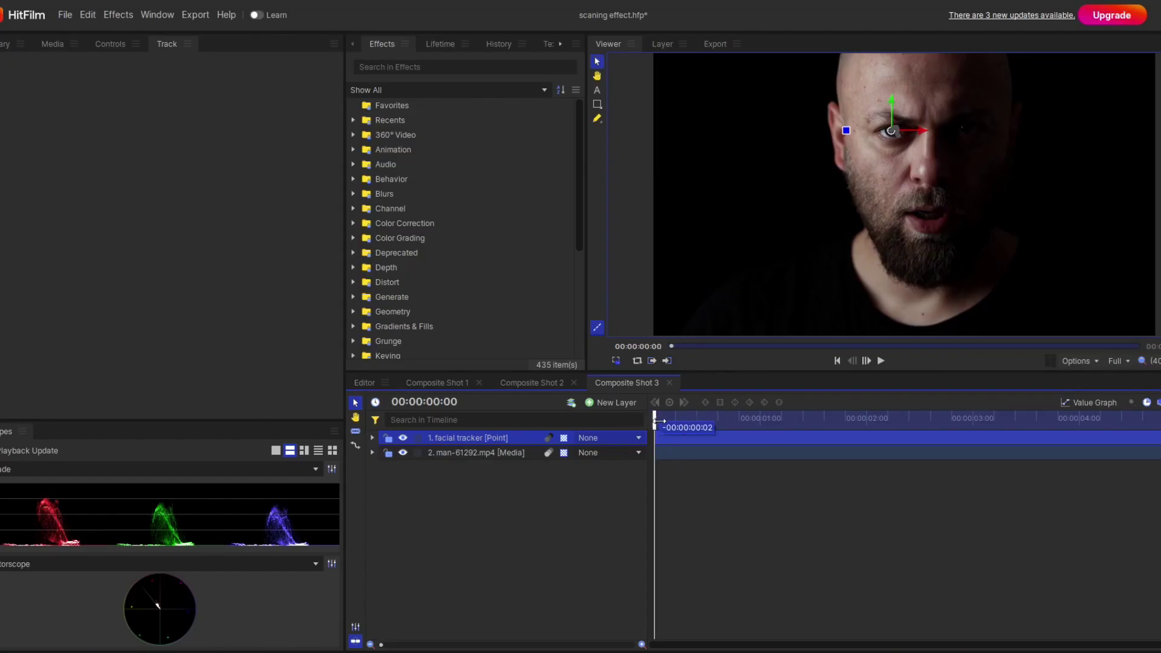
pyautogui.moveTo(659, 420); pyautogui.dragTo(1158, 421)
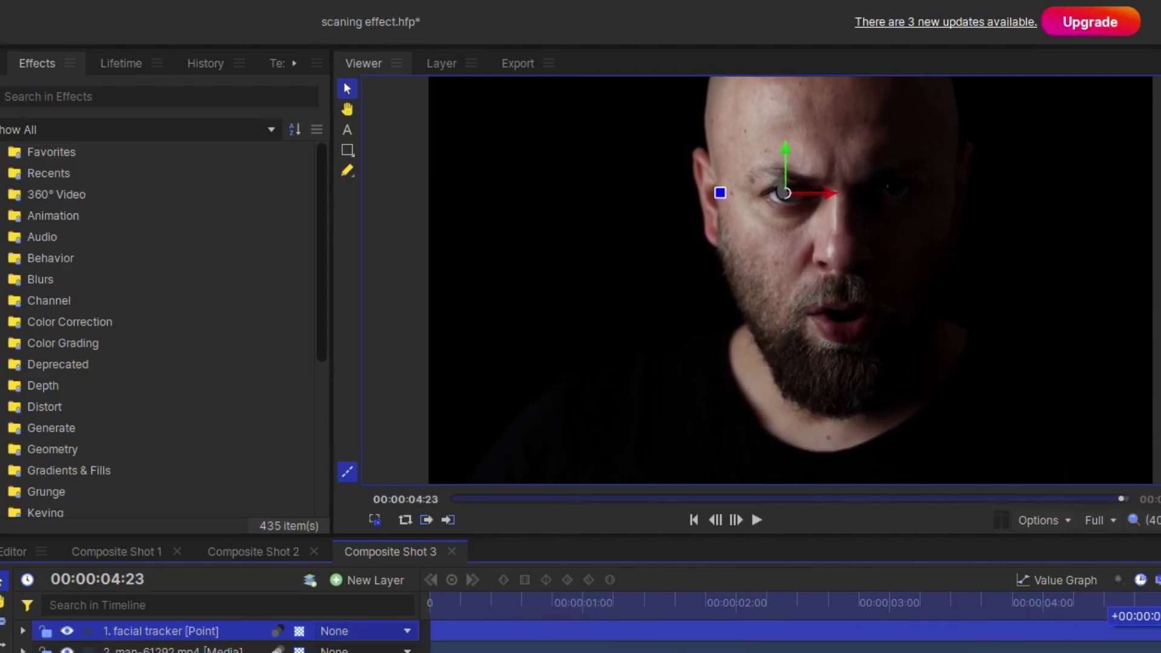
pyautogui.moveTo(1100, 643); pyautogui.dragTo(496, 631)
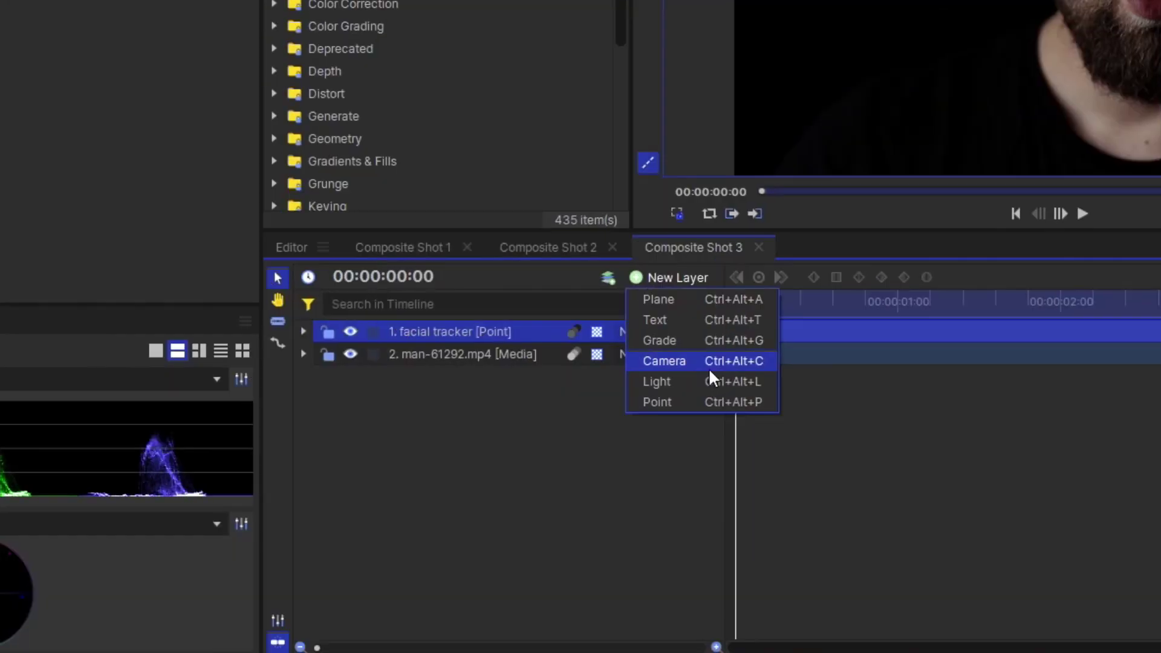
# Step: Add a grade layer named 'facial grid' and apply the Grid effect to it
pyautogui.click(667, 340)
pyautogui.doubleClick(469, 332)
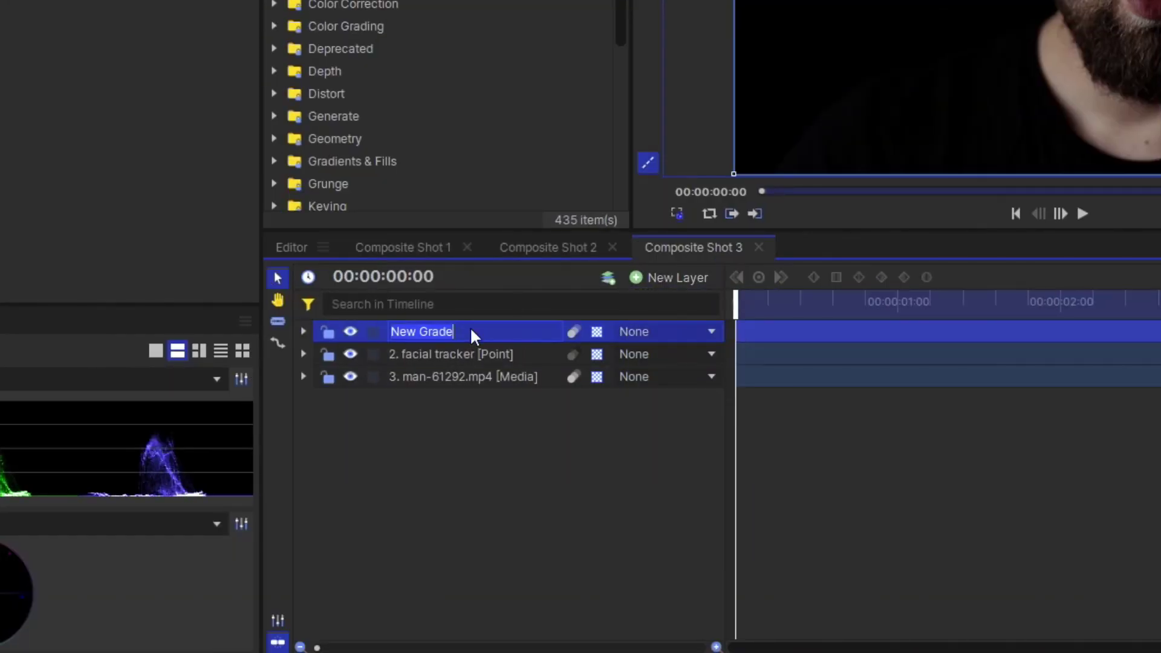
pyautogui.write('facial grid')
pyautogui.press('Return')
pyautogui.click(340, 0)
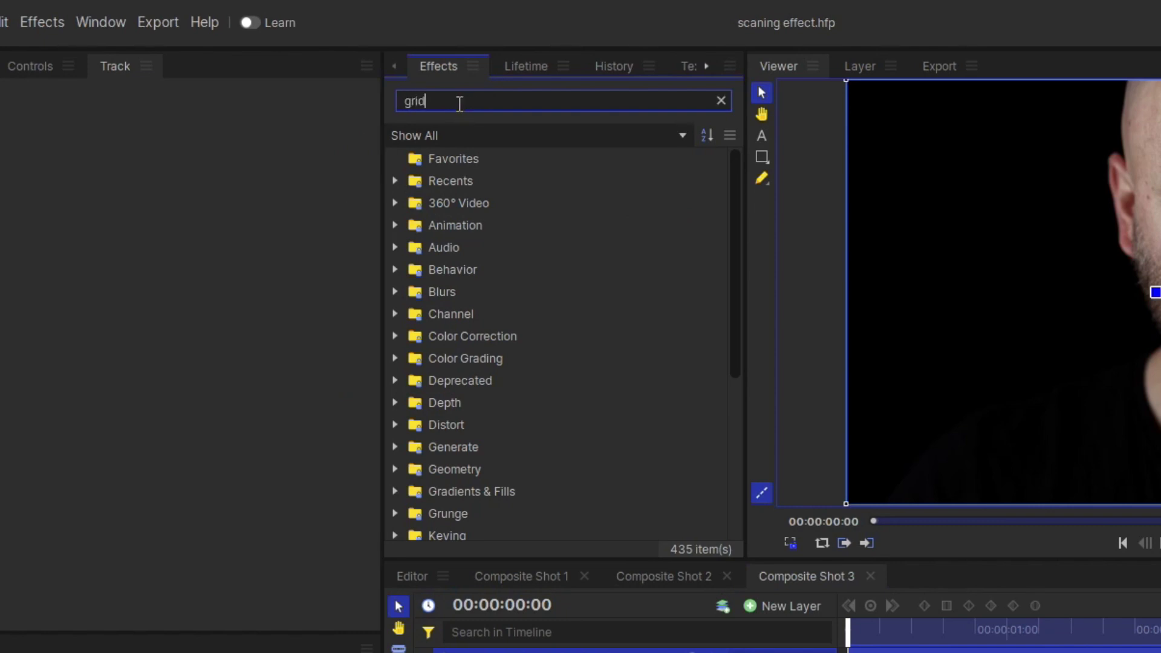
pyautogui.moveTo(459, 177); pyautogui.dragTo(544, 652)
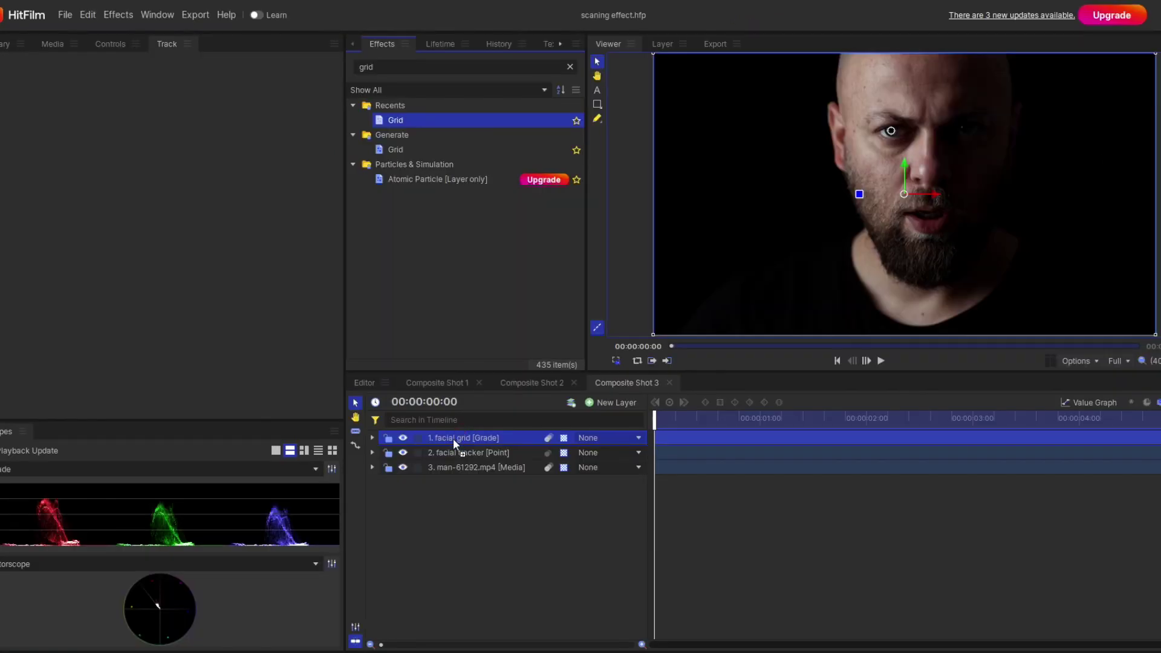
pyautogui.moveTo(452, 438); pyautogui.dragTo(452, 437)
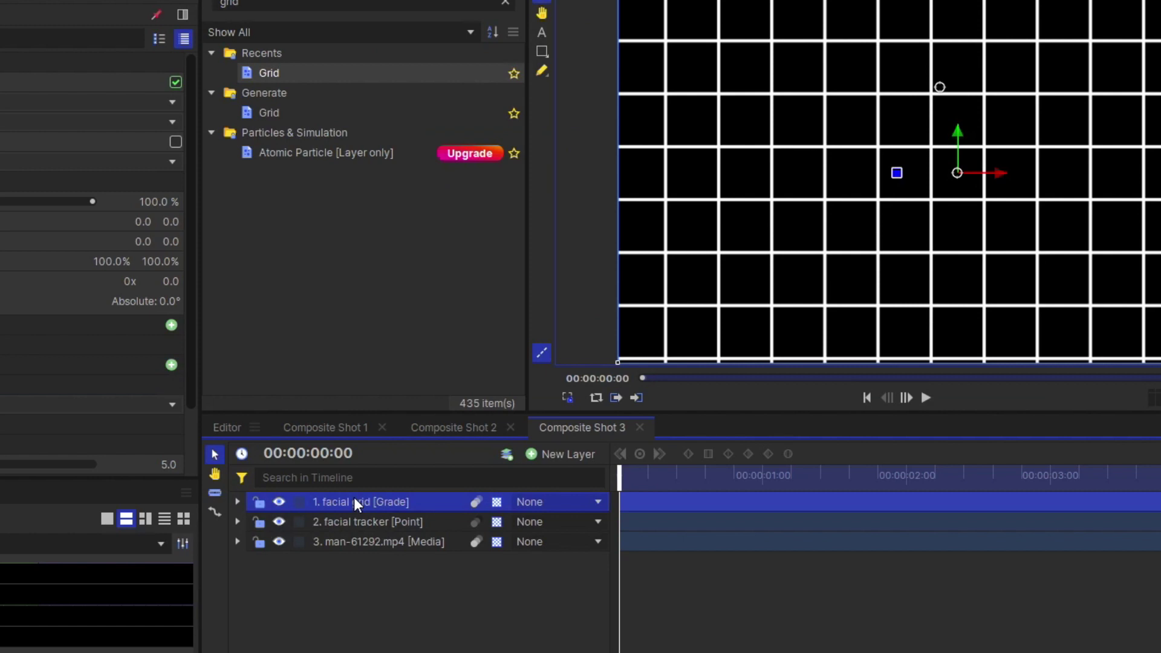
# Step: Set the facial grid layer's blend mode to Screen
pyautogui.rightClick(356, 500)
pyautogui.moveTo(383, 30)
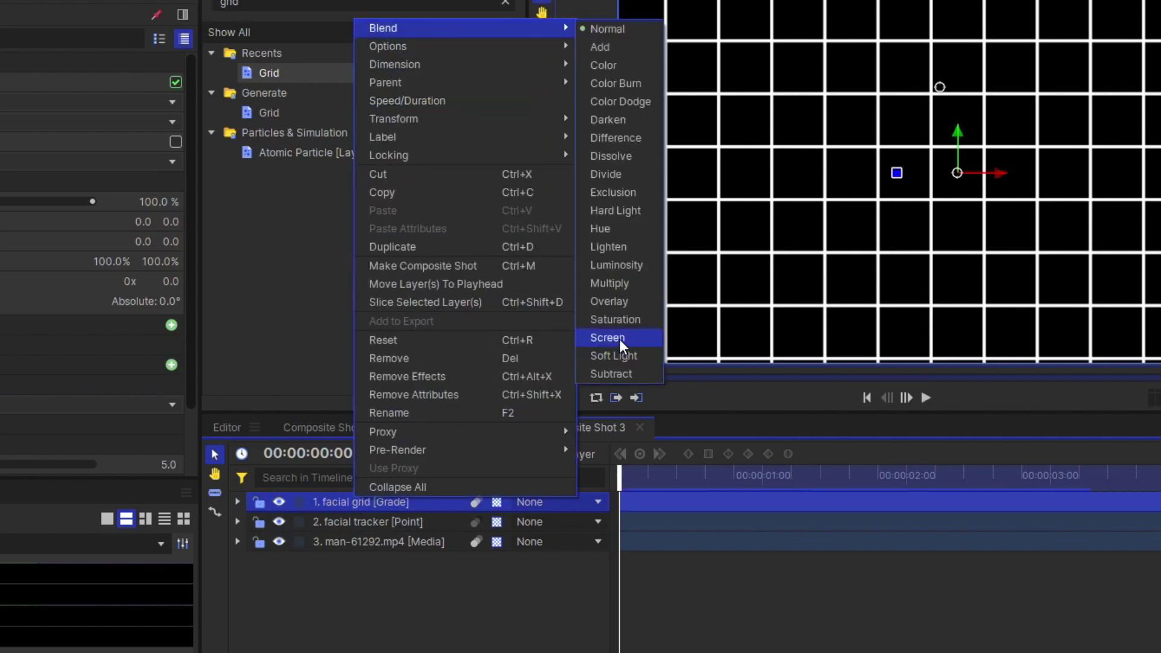
pyautogui.click(620, 339)
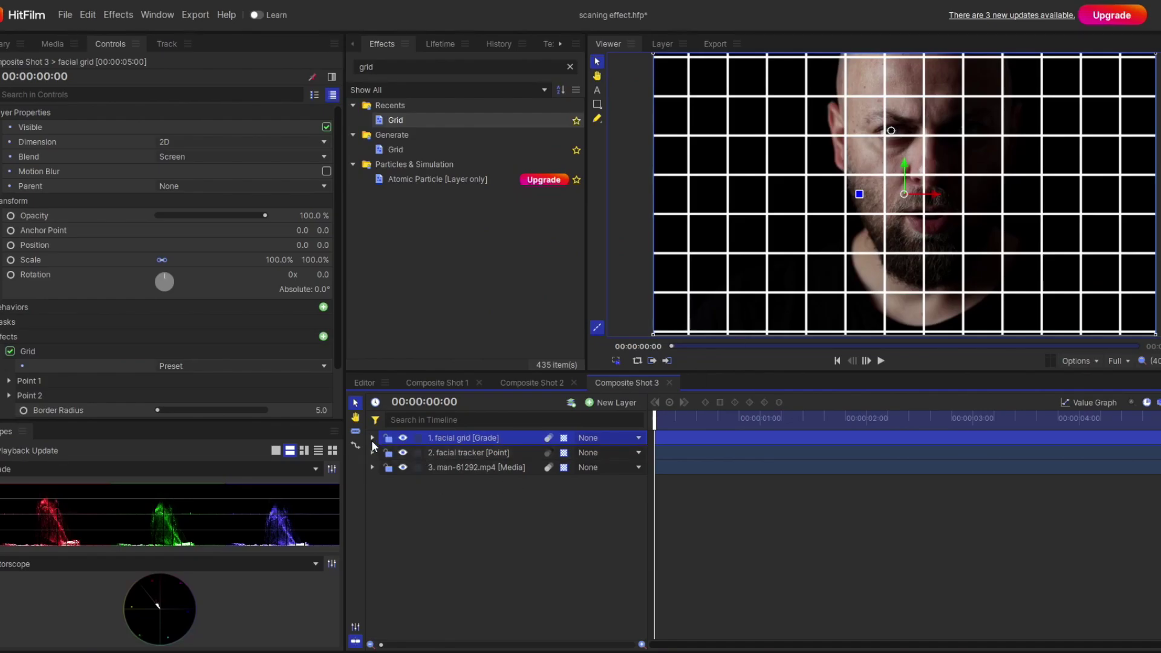
# Step: Make the grid lines denser, set Point 1 to 50, 19 and Border Radius to 1
pyautogui.click(372, 438)
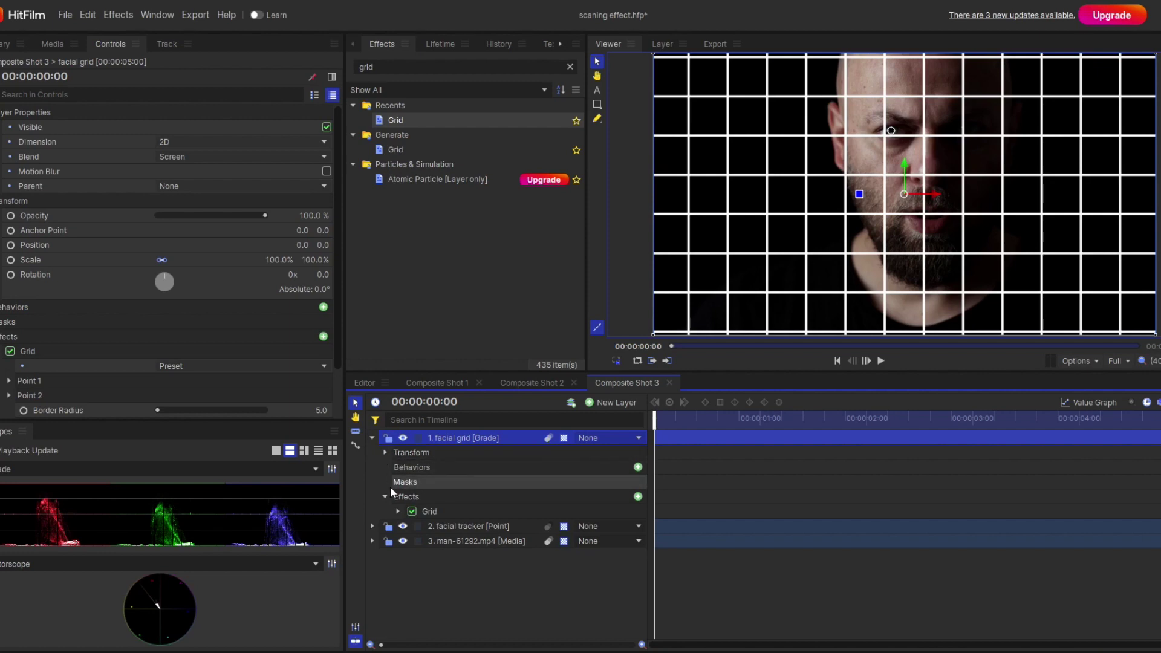
pyautogui.click(398, 511)
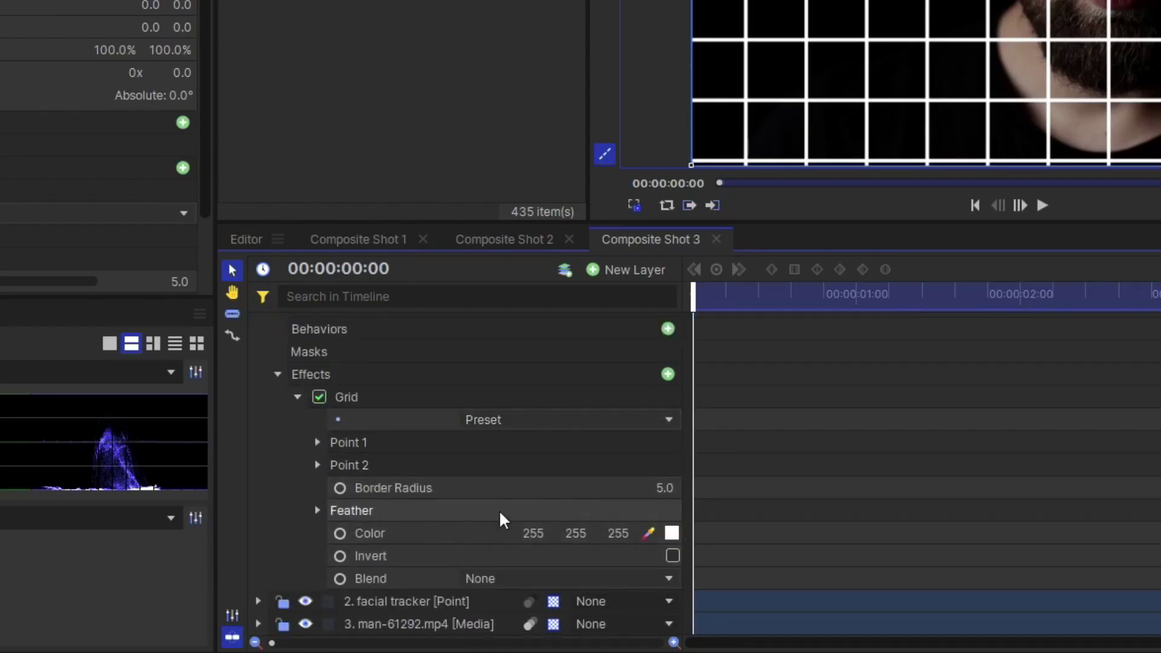
pyautogui.click(317, 442)
pyautogui.moveTo(617, 465); pyautogui.dragTo(717, 465)
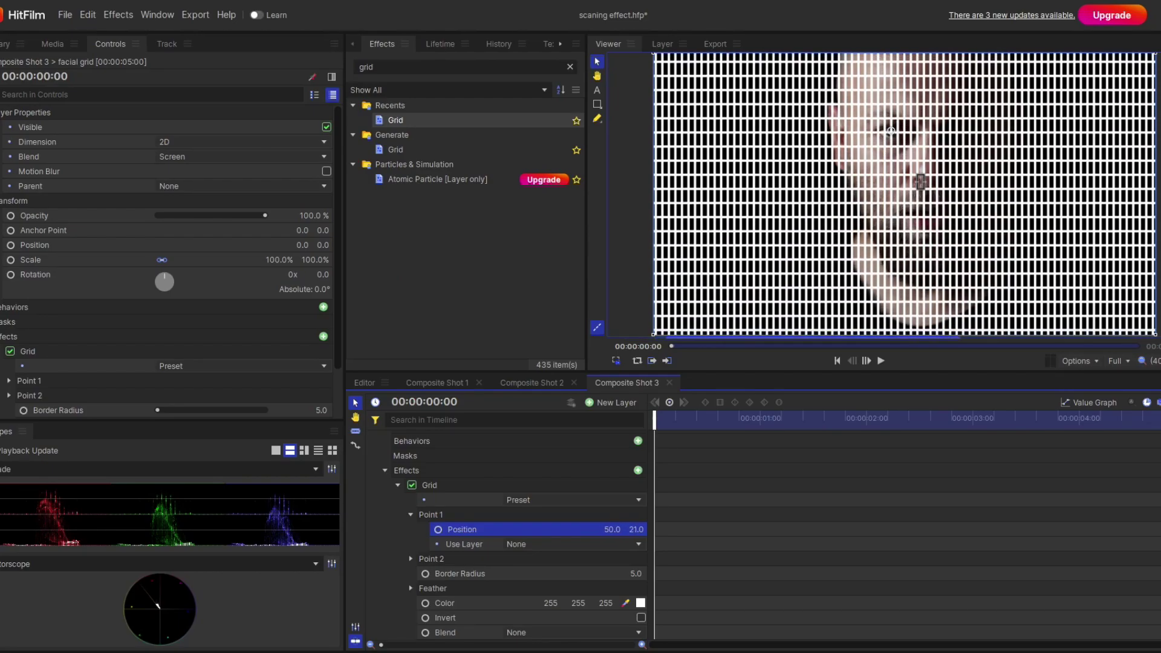
pyautogui.moveTo(637, 529); pyautogui.dragTo(634, 529)
pyautogui.moveTo(630, 571); pyautogui.dragTo(624, 571)
pyautogui.write('1')
pyautogui.press('Return')
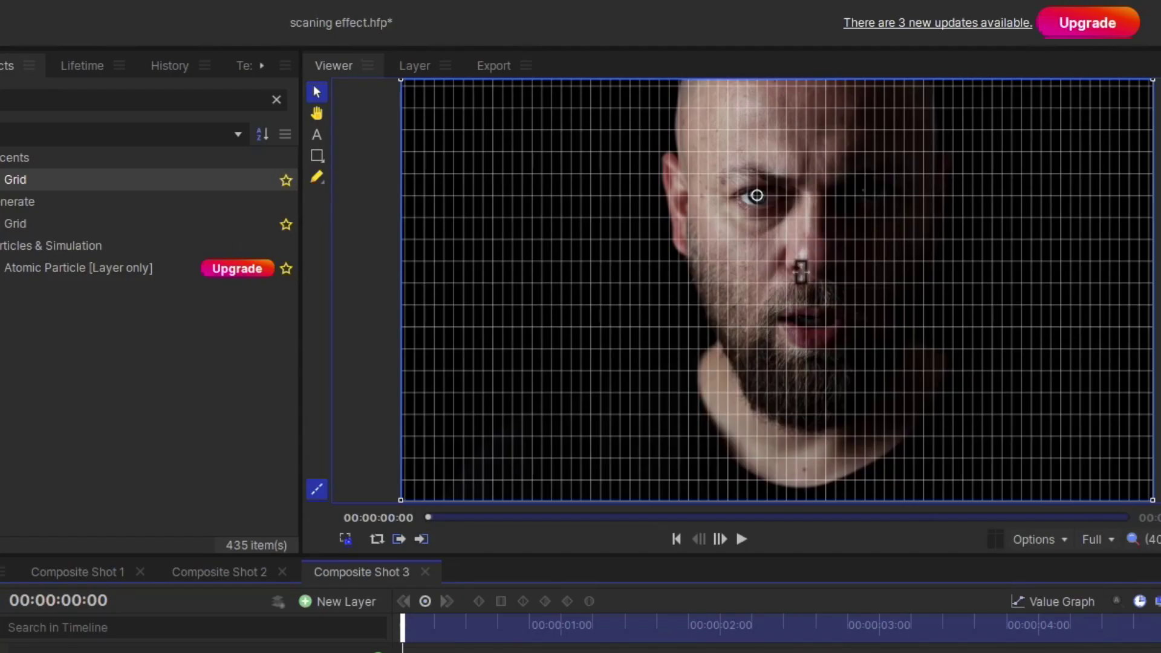
pyautogui.moveTo(403, 625)
pyautogui.mouseDown()
pyautogui.moveTo(492, 624)
pyautogui.moveTo(404, 625)
pyautogui.mouseUp()
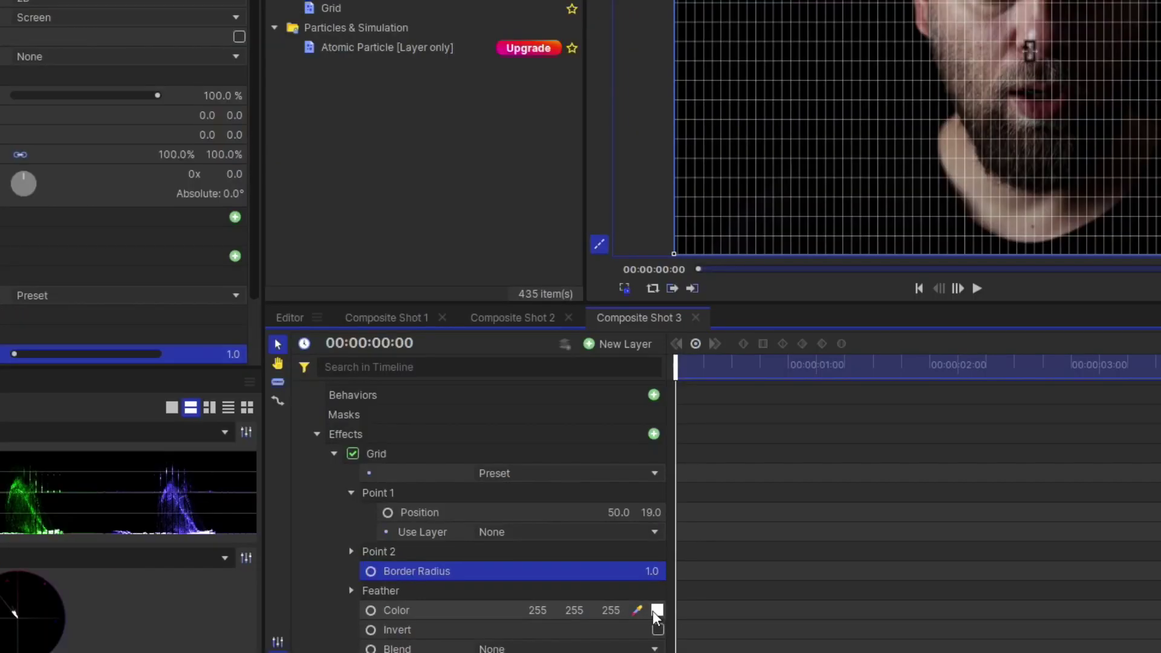
# Step: Change the Grid Color to pure green (#00ff00)
pyautogui.click(640, 603)
pyautogui.click(468, 103)
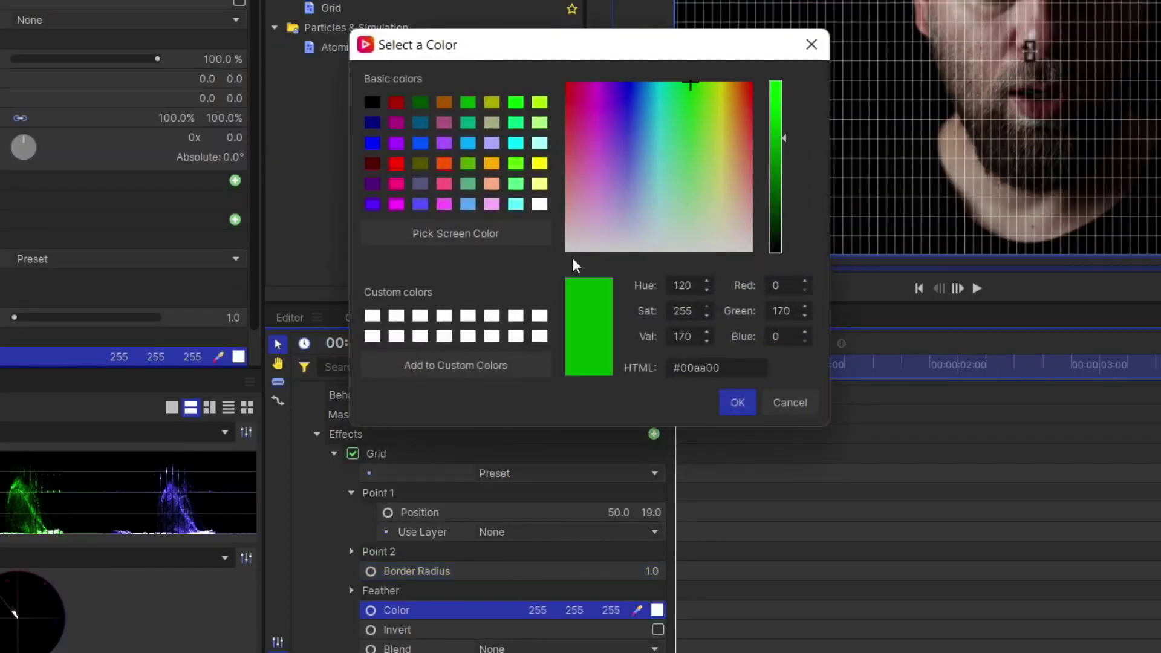
pyautogui.click(515, 102)
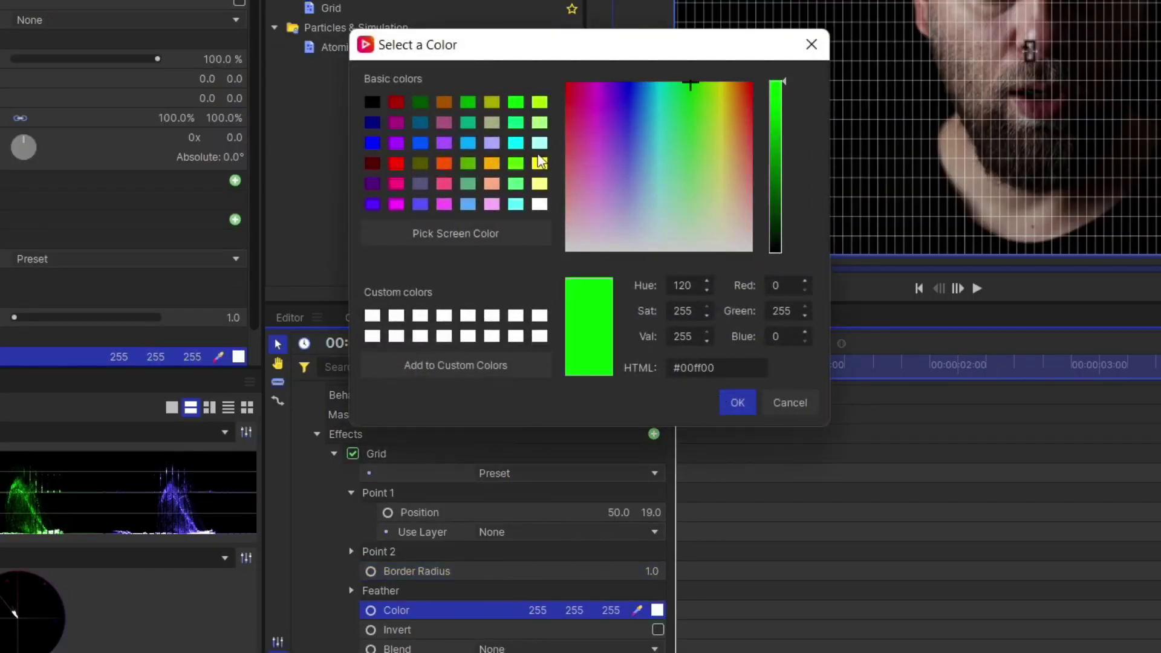
pyautogui.click(737, 404)
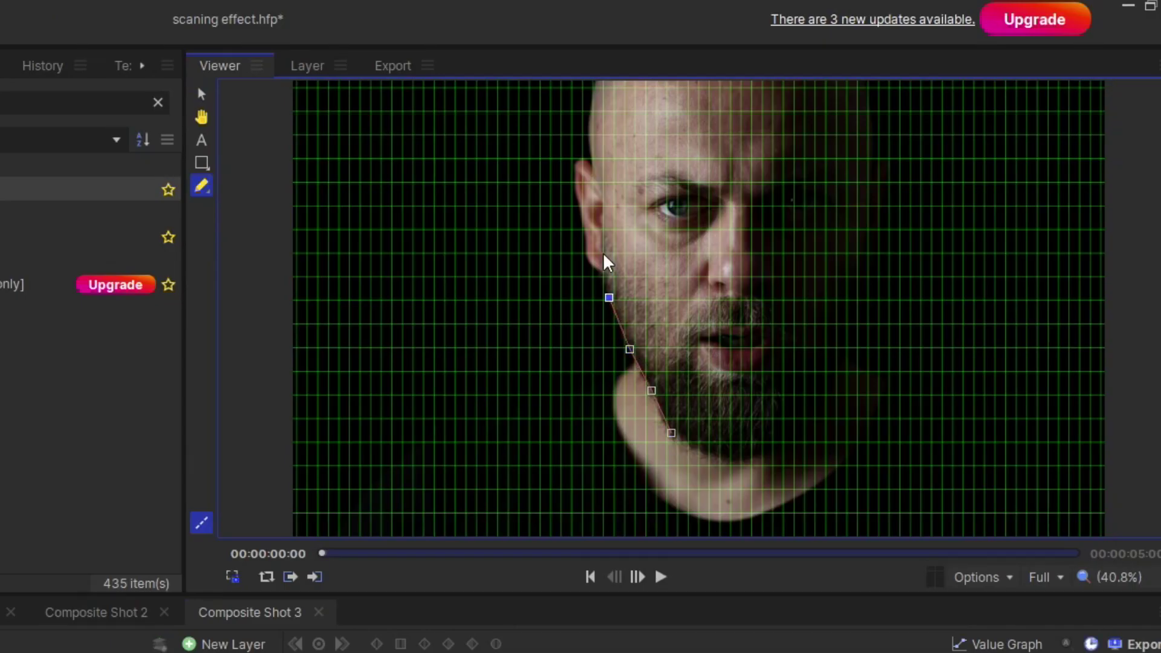
# Step: Draw a freehand mask around the face to confine the grid
pyautogui.scroll(-1, 604, 109)
pyautogui.scroll(1, 625, 99)
pyautogui.click(611, 116)
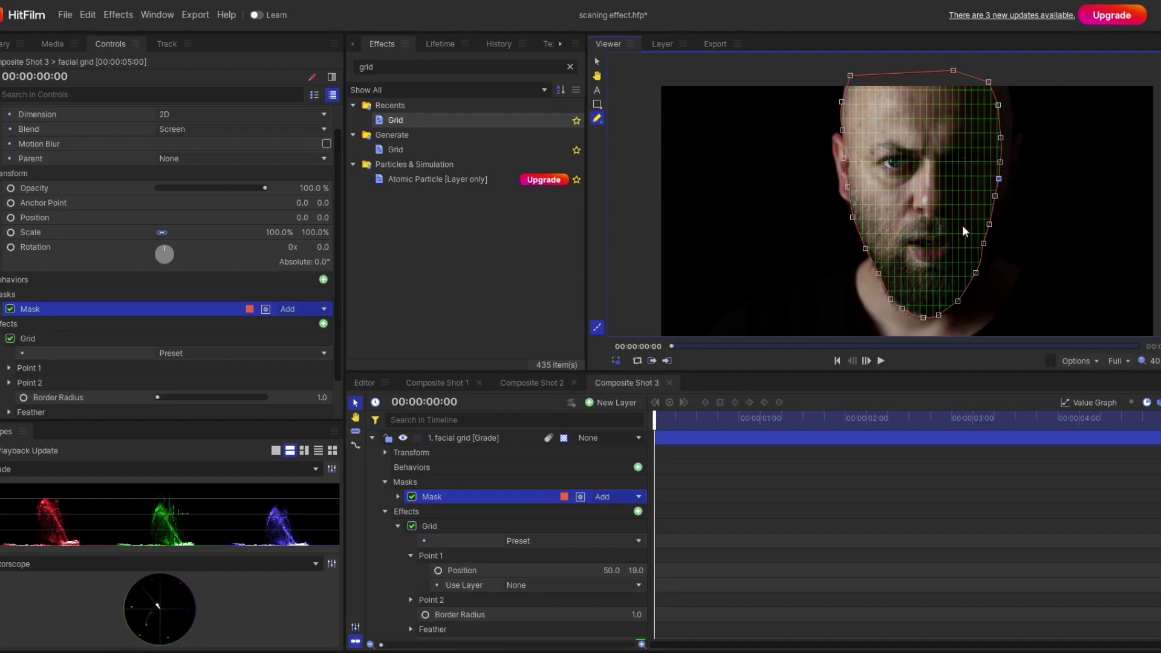
pyautogui.click(398, 496)
pyautogui.click(411, 511)
pyautogui.click(372, 438)
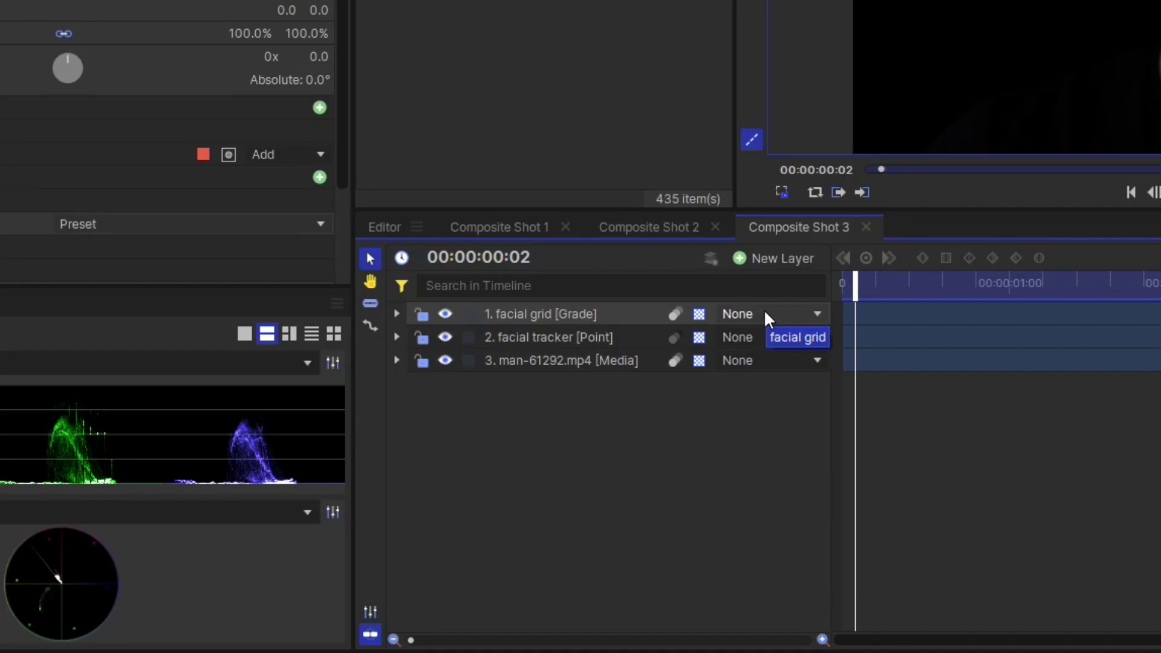
# Step: Parent the facial grid layer to the facial tracker
pyautogui.click(764, 311)
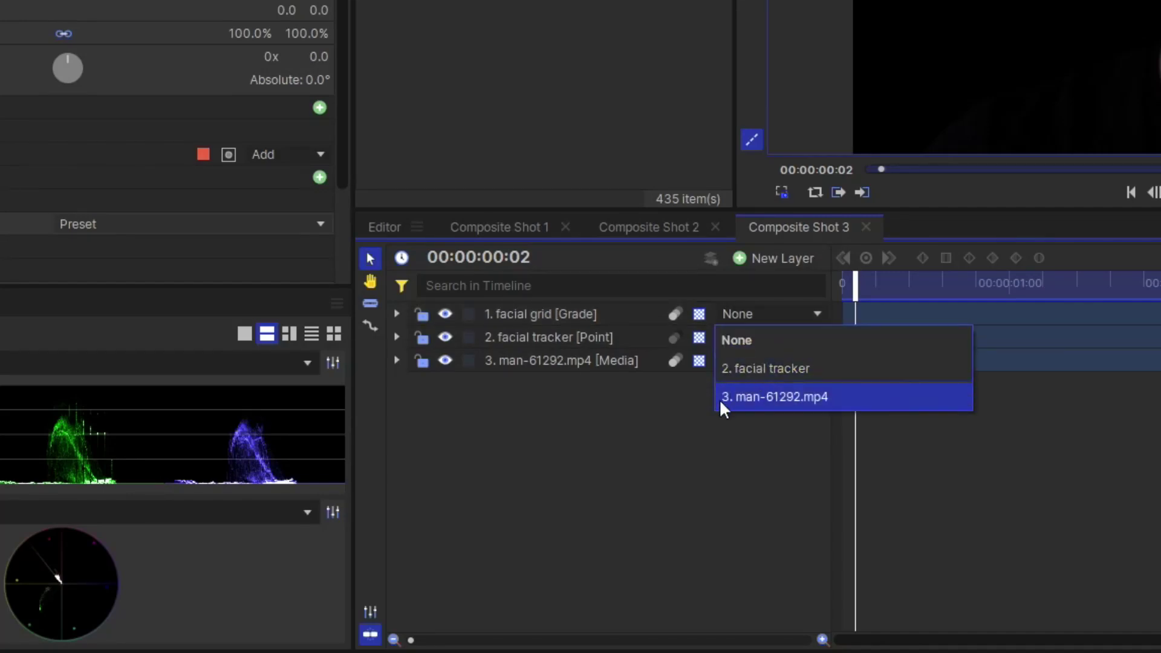
pyautogui.click(786, 367)
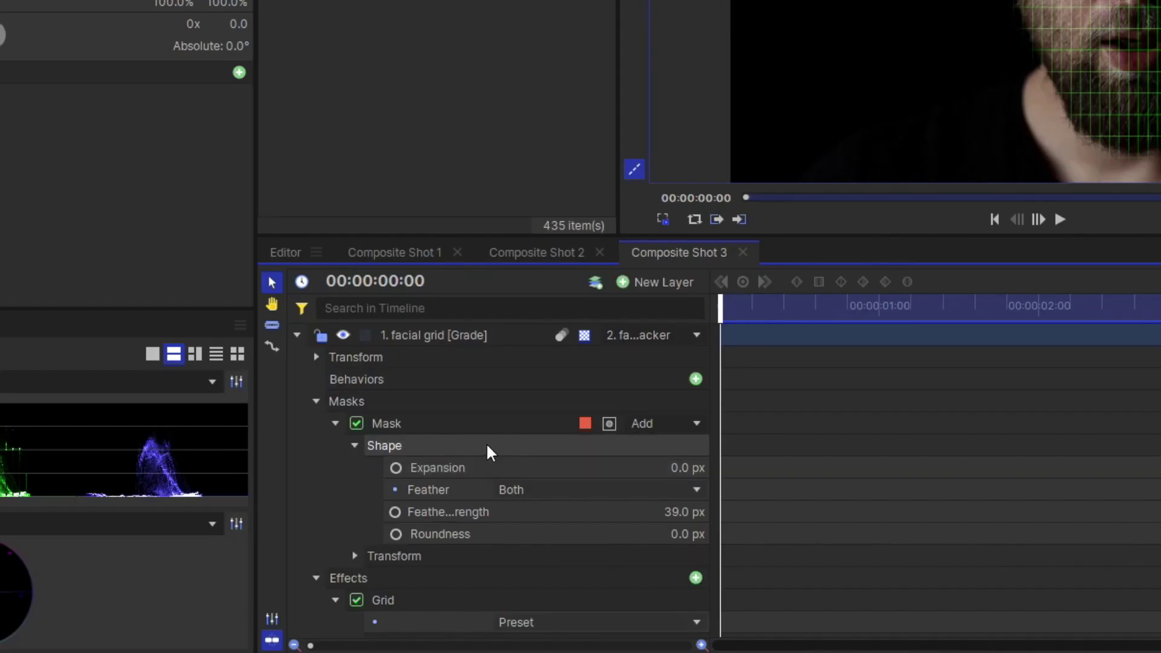
pyautogui.scroll(-3, 460, 535)
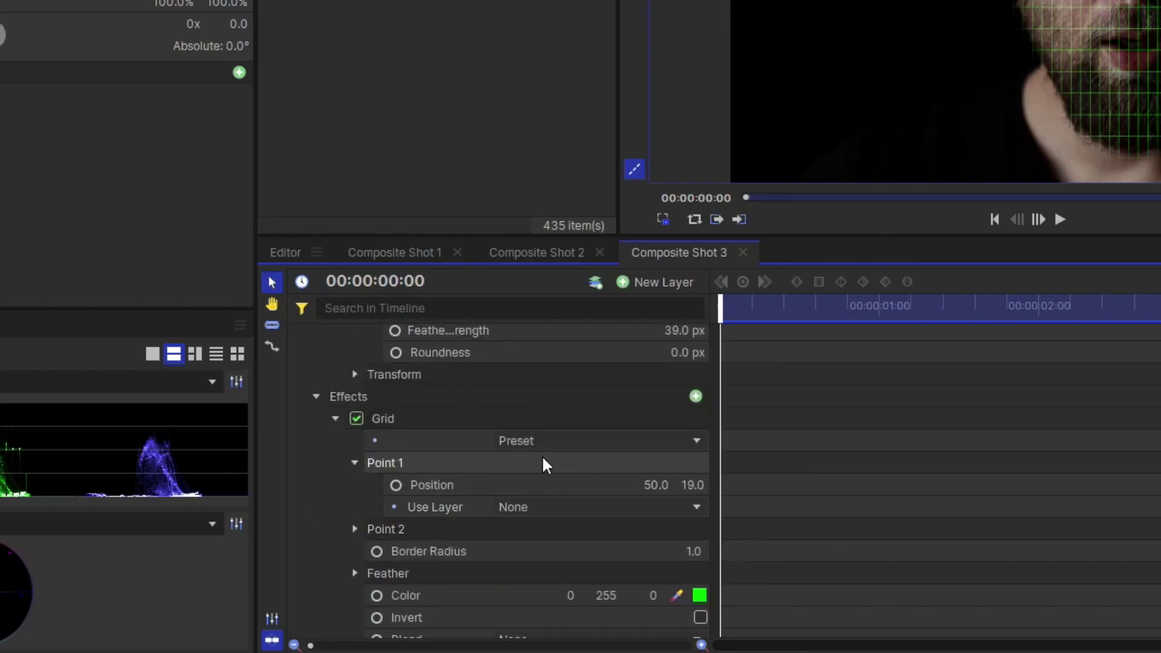
# Step: Set grid Point 1 and Point 2 Use Layer to facial tracker, then scrub to verify
pyautogui.click(560, 512)
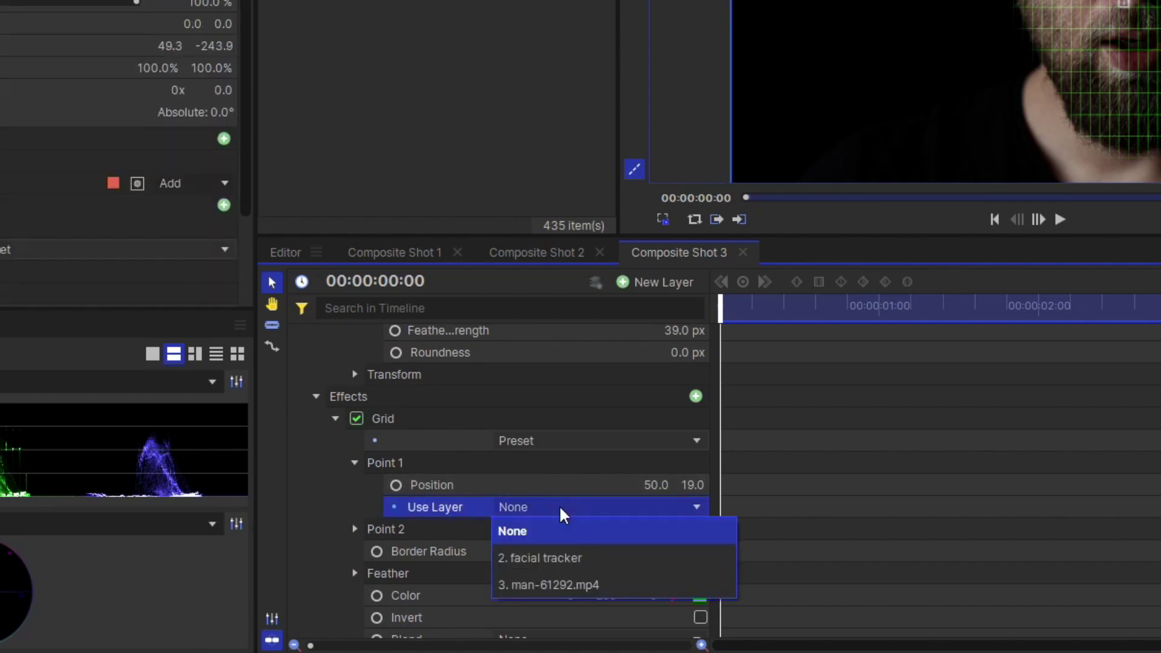
pyautogui.click(572, 559)
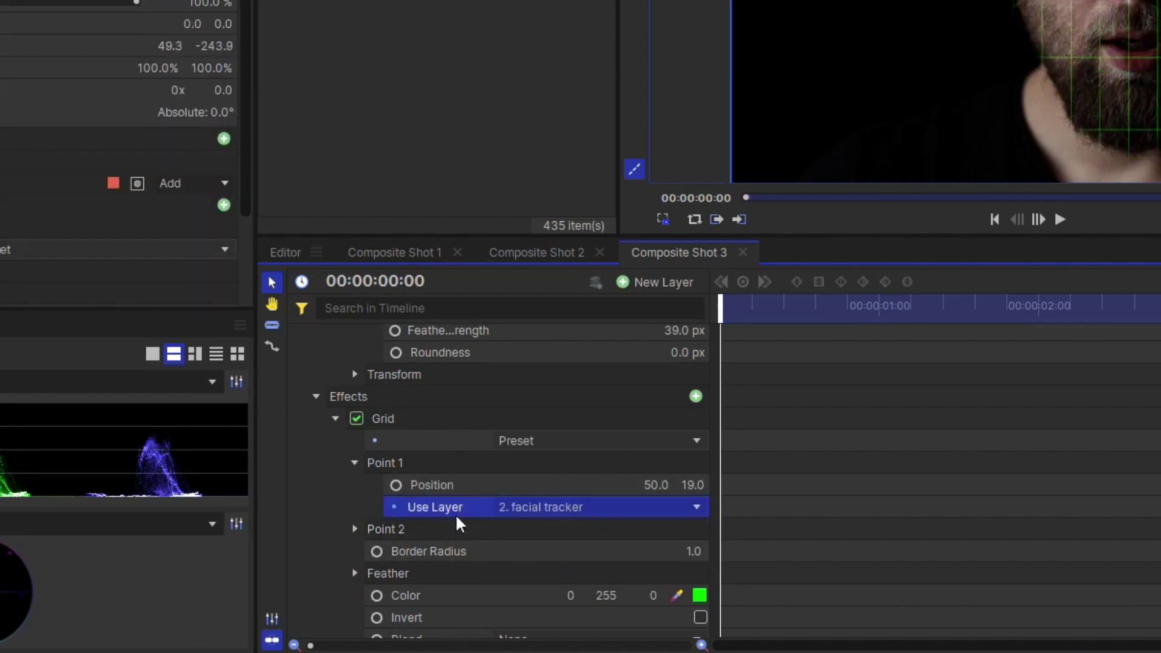
pyautogui.scroll(-1, 467, 527)
pyautogui.click(355, 473)
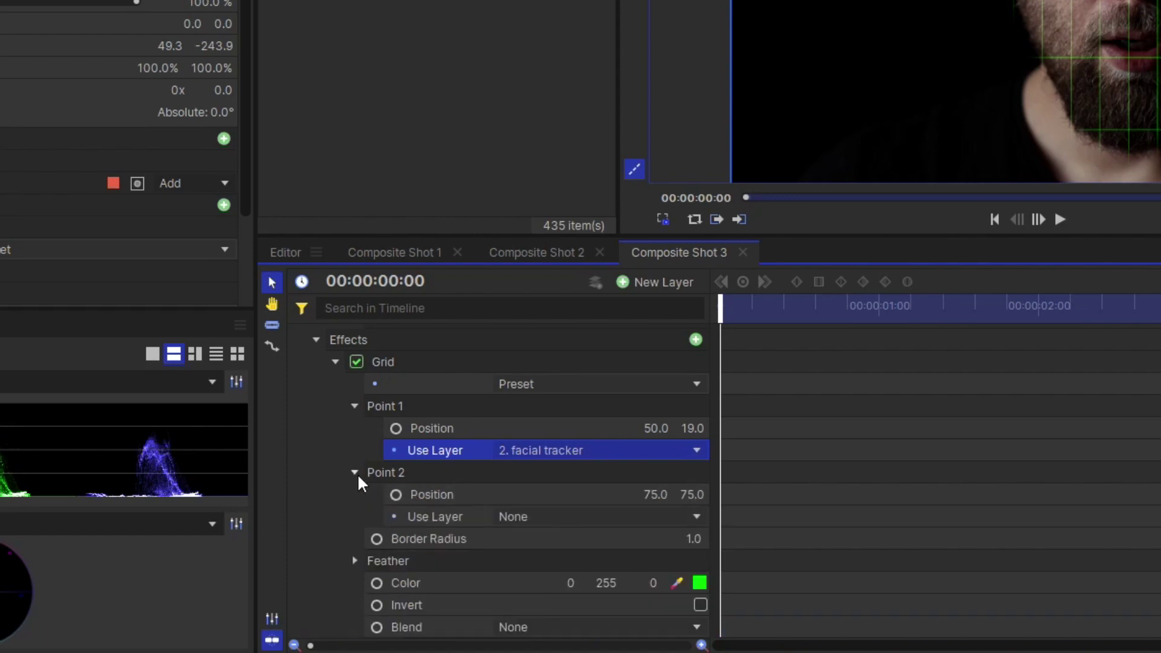
pyautogui.click(554, 519)
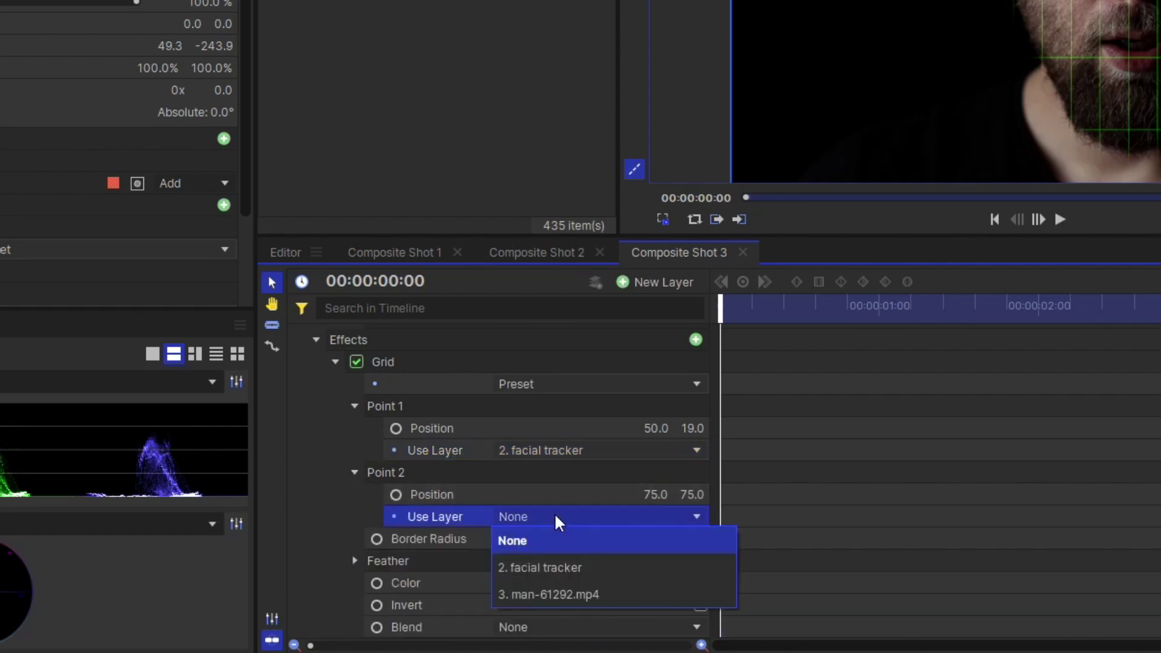
pyautogui.click(565, 568)
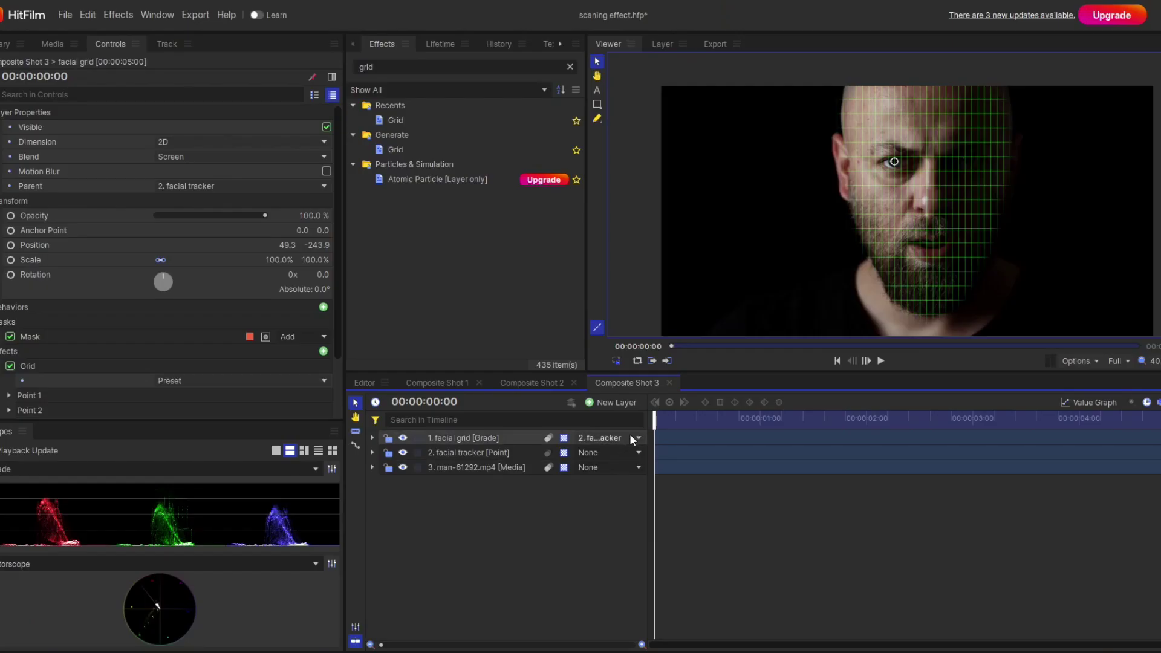
pyautogui.moveTo(656, 420); pyautogui.dragTo(1104, 427)
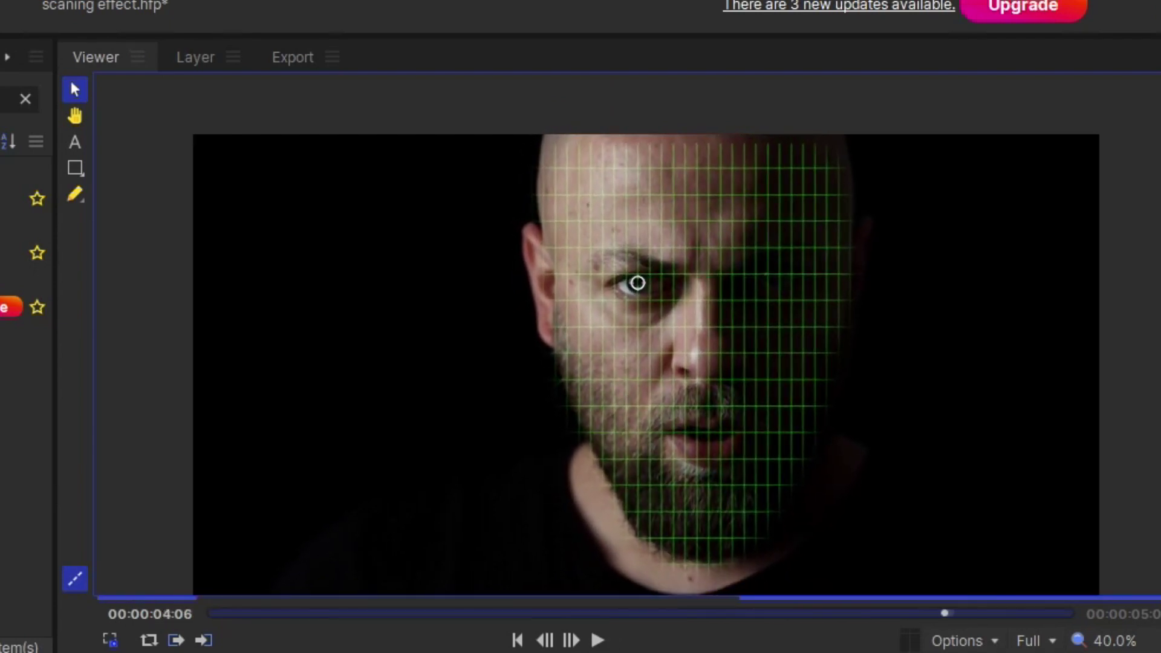
pyautogui.moveTo(944, 613); pyautogui.dragTo(213, 613)
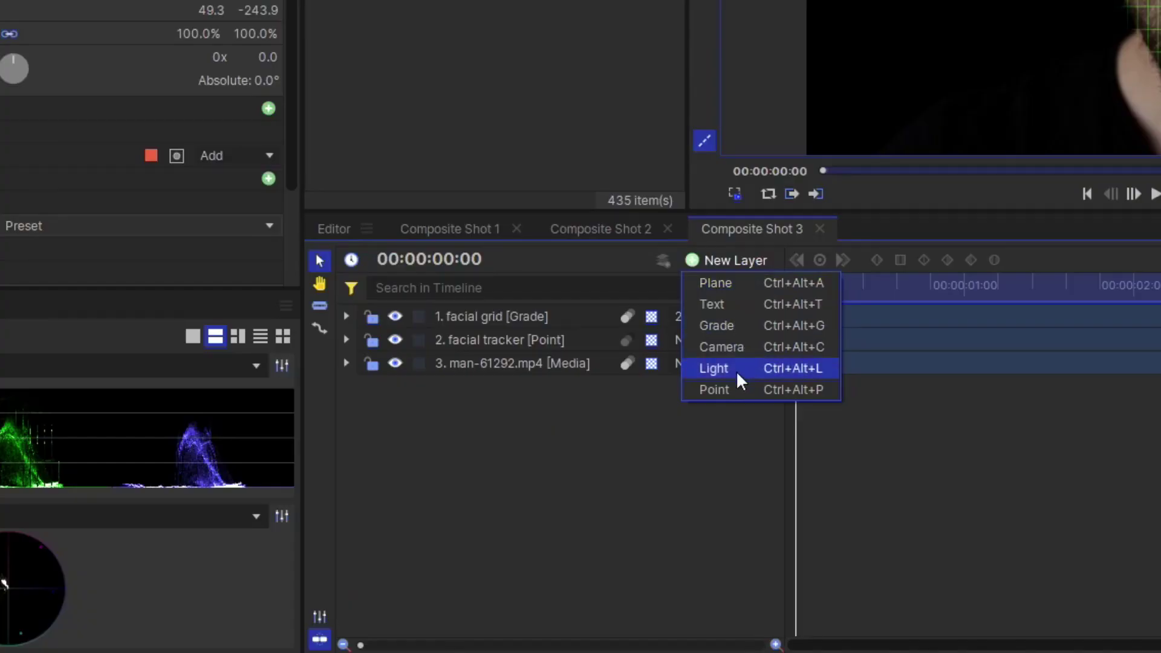
# Step: Create the grade layer 'scaning light' and drop Lightning & Electricity onto it
pyautogui.click(721, 325)
pyautogui.doubleClick(527, 312)
pyautogui.write('scaning light')
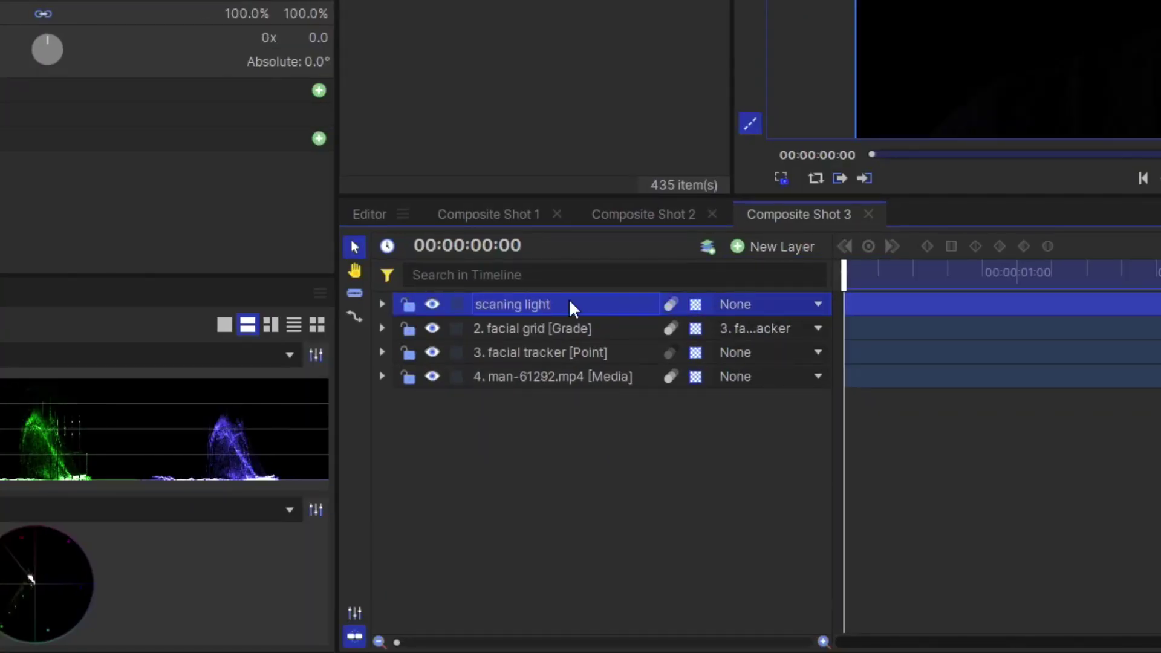
pyautogui.press('Return')
pyautogui.write('light')
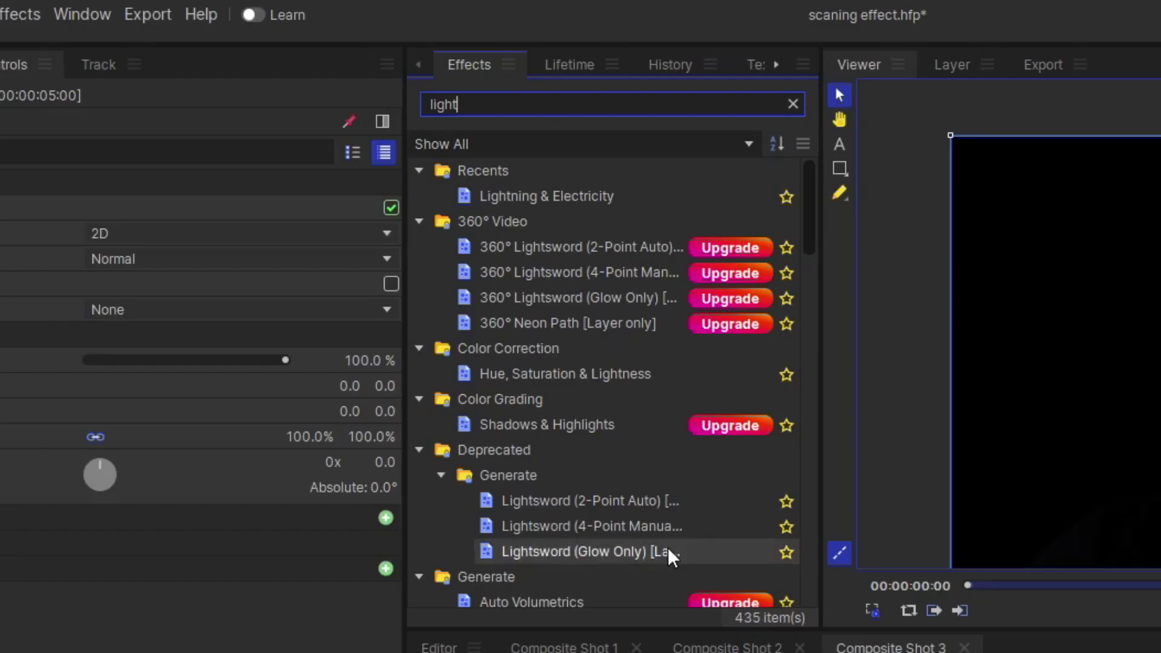
pyautogui.click(598, 197)
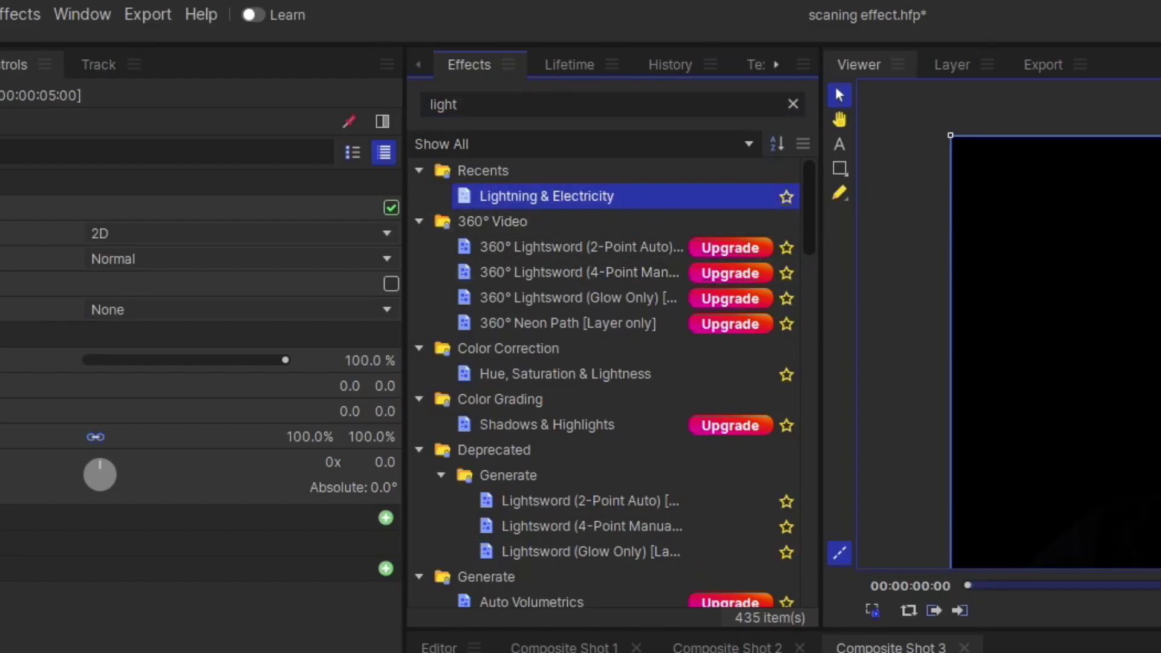
pyautogui.moveTo(598, 197); pyautogui.dragTo(578, 652)
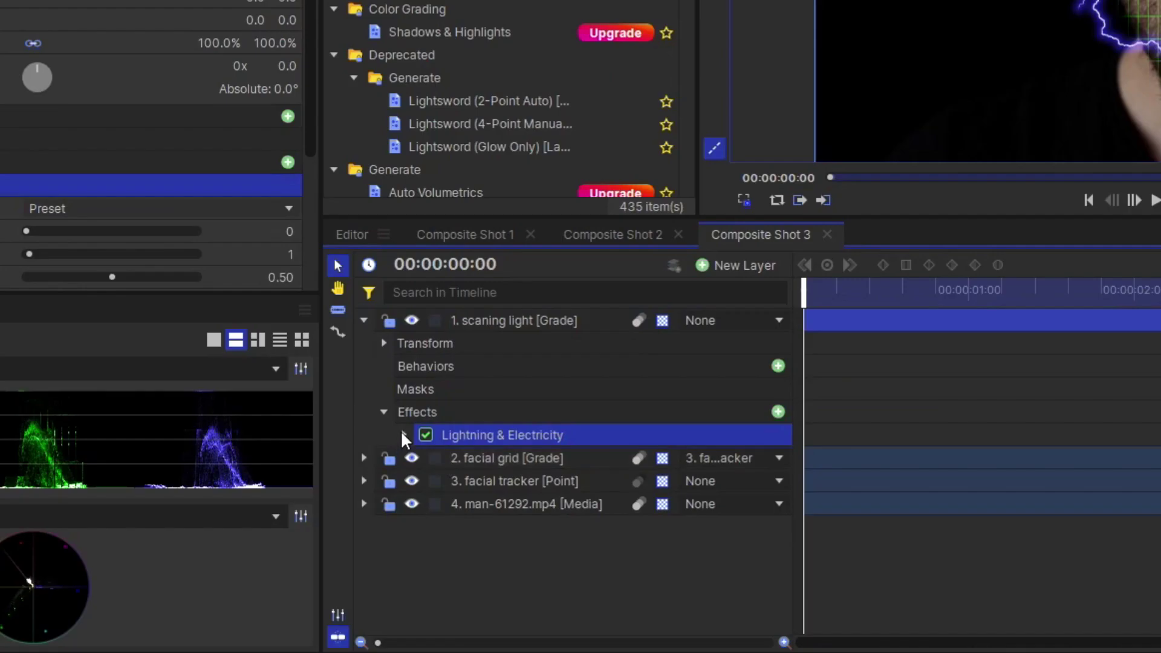
pyautogui.click(403, 434)
# Step: Set Wave Scale and Twitch Scale to 0 and drag the End Point so the beam runs vertically
pyautogui.scroll(-1, 682, 481)
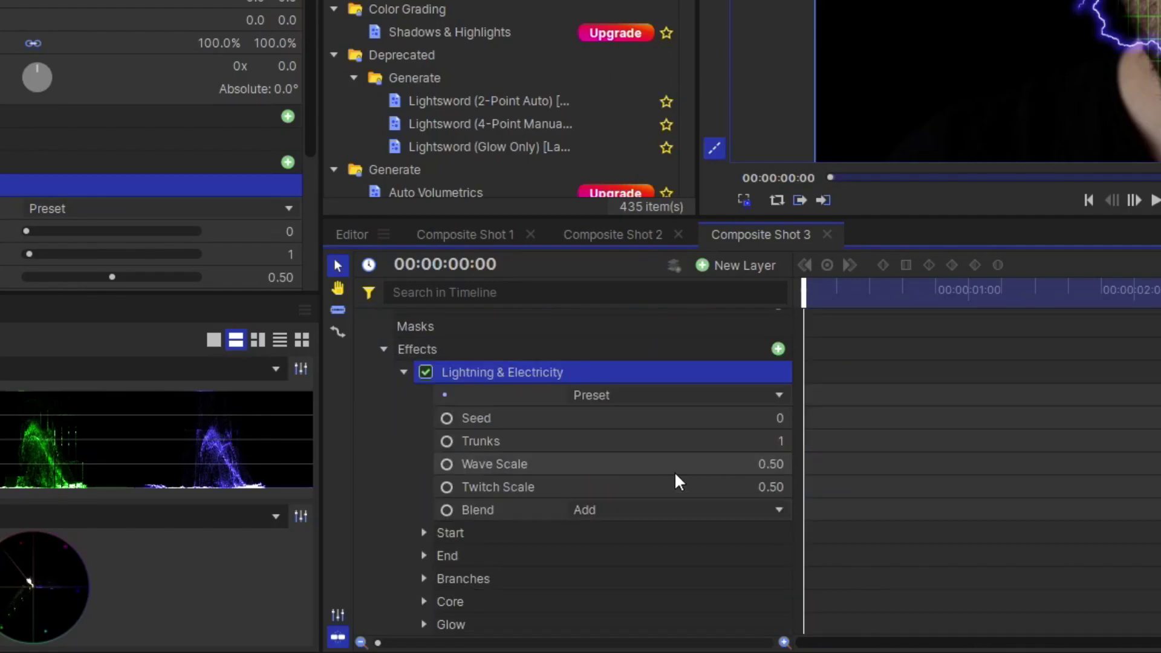
pyautogui.moveTo(763, 464); pyautogui.dragTo(696, 486)
pyautogui.scroll(-1, 482, 532)
pyautogui.click(424, 516)
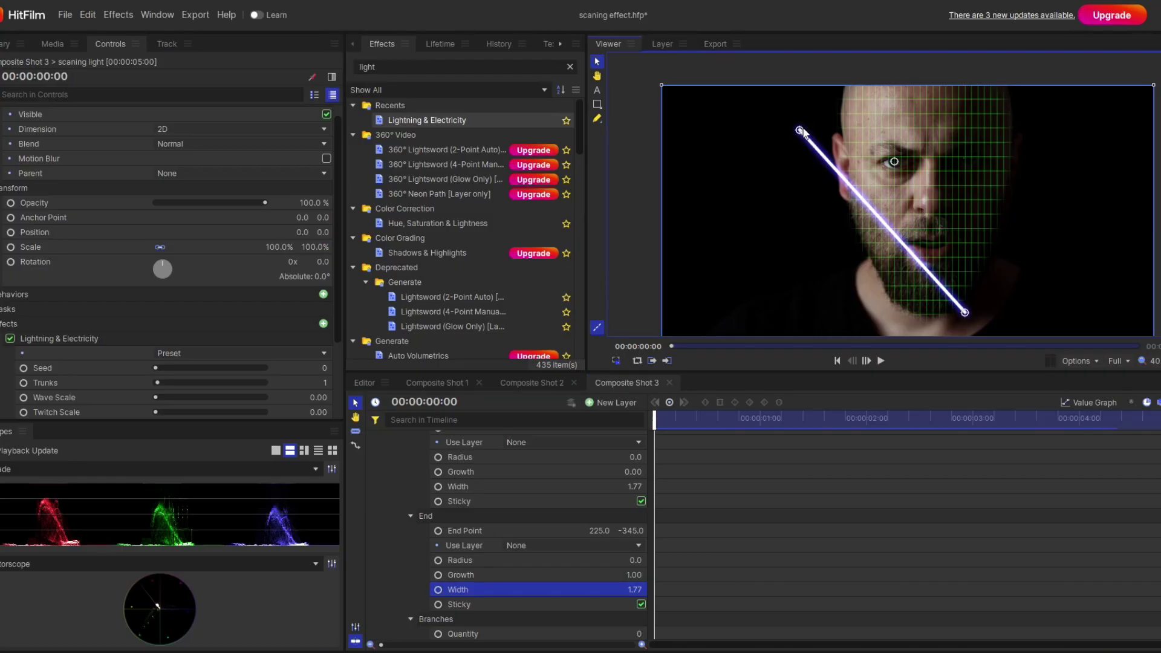
pyautogui.moveTo(964, 312); pyautogui.dragTo(912, 343)
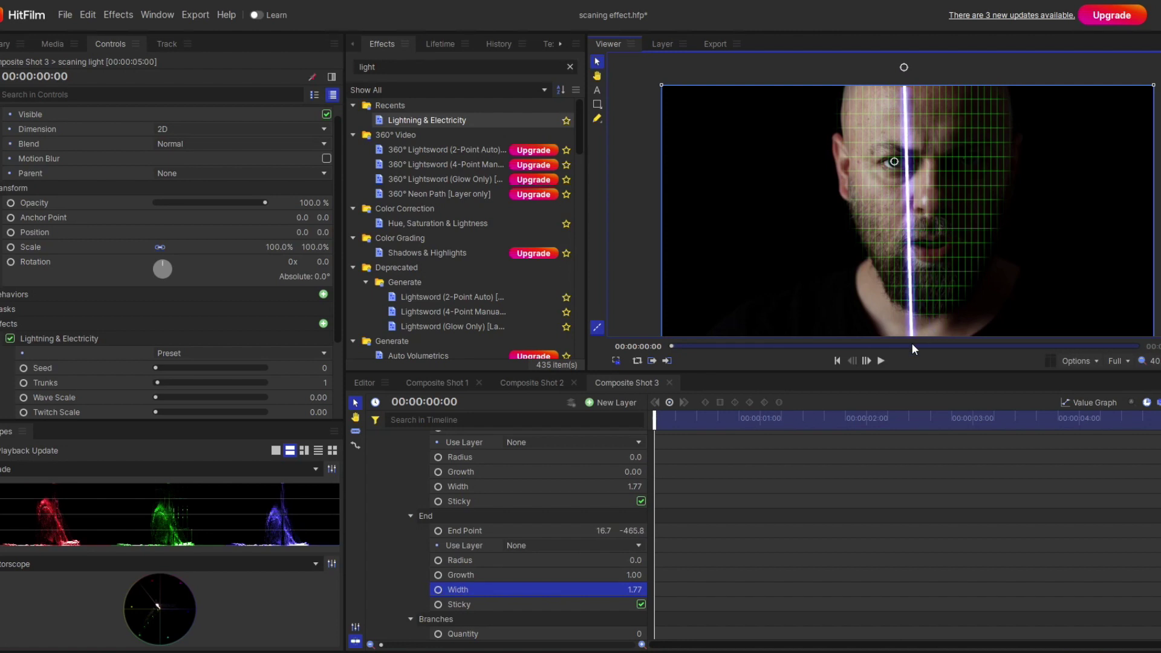
pyautogui.scroll(-4, 915, 256)
pyautogui.scroll(4, 918, 267)
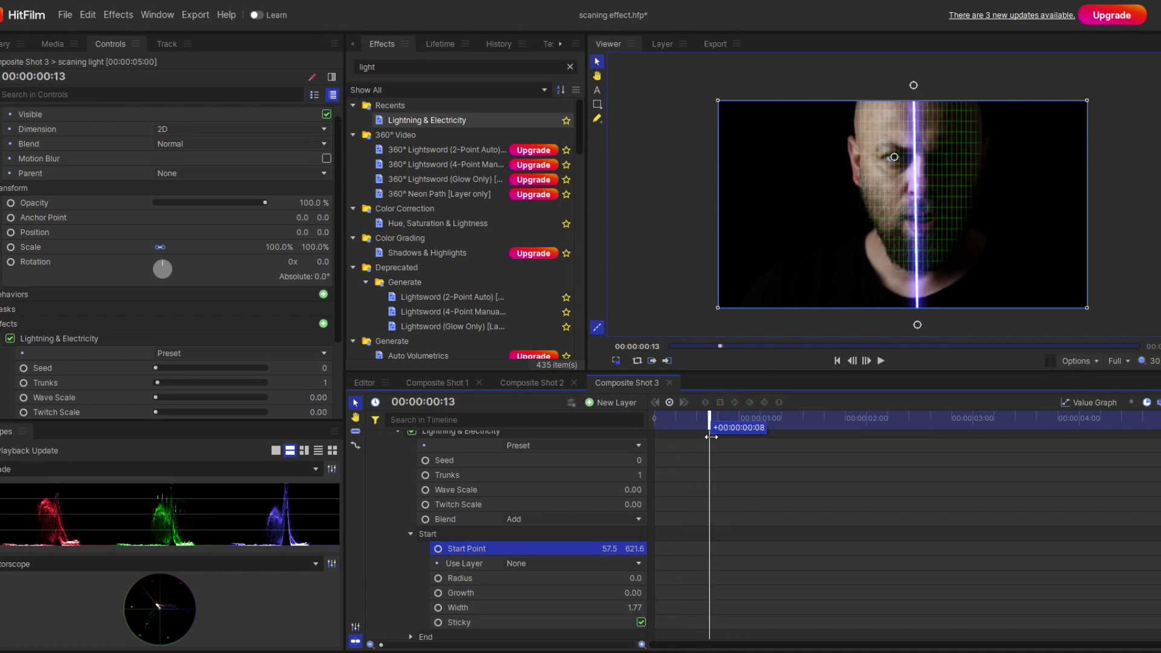
# Step: Keyframe the beam's Start and End Points at frames 4 and 15, then play the sweep
pyautogui.scroll(-1, 408, 526)
pyautogui.moveTo(709, 417); pyautogui.dragTo(671, 425)
pyautogui.moveTo(913, 85); pyautogui.dragTo(695, 85)
pyautogui.moveTo(917, 325); pyautogui.dragTo(694, 322)
pyautogui.moveTo(672, 418); pyautogui.dragTo(709, 427)
pyautogui.moveTo(913, 85); pyautogui.dragTo(1106, 87)
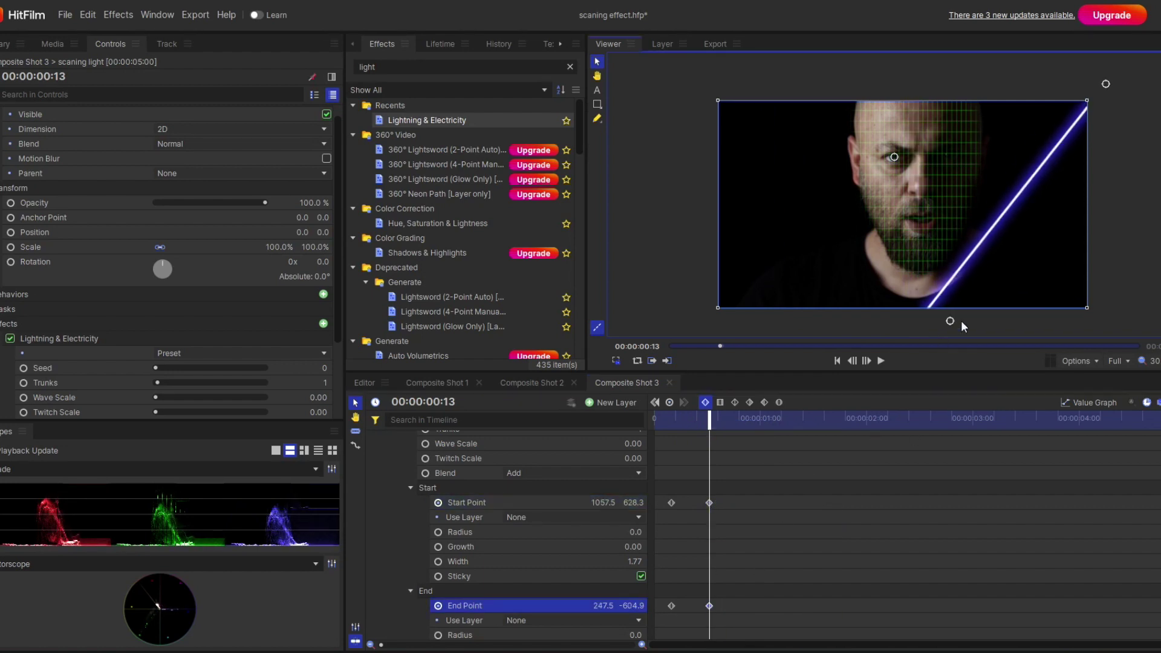
pyautogui.press('space')
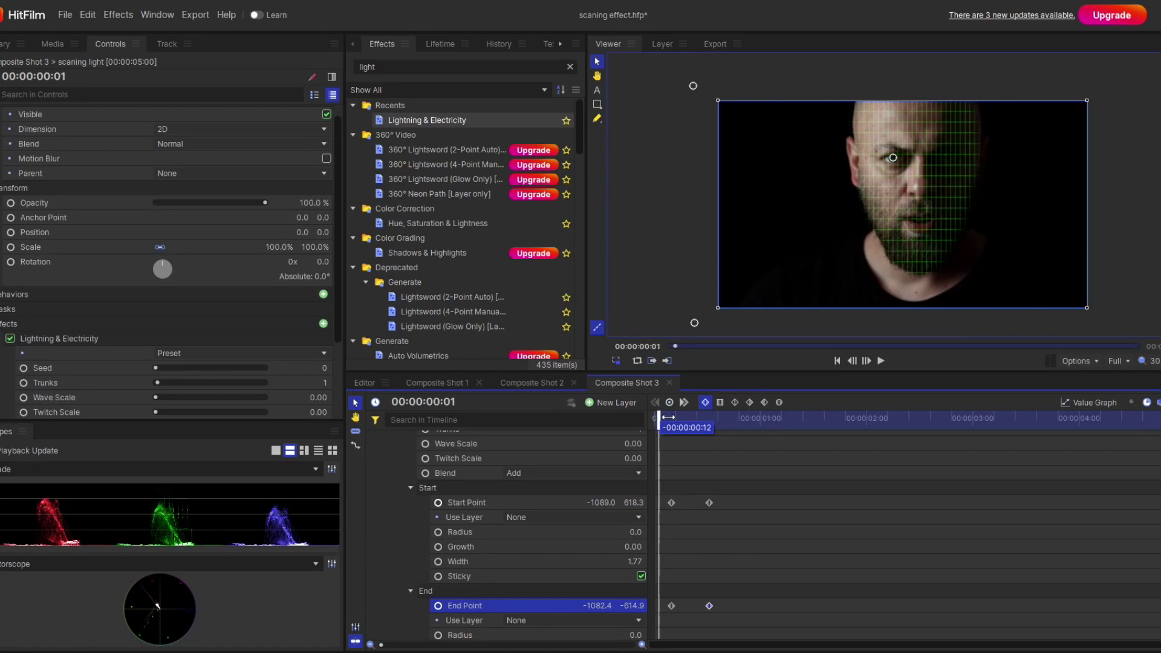
# Step: Copy the Start/End Point keyframes to a later time so the beam sweeps again
pyautogui.moveTo(668, 418)
pyautogui.mouseDown()
pyautogui.moveTo(700, 422)
pyautogui.moveTo(671, 426)
pyautogui.mouseUp()
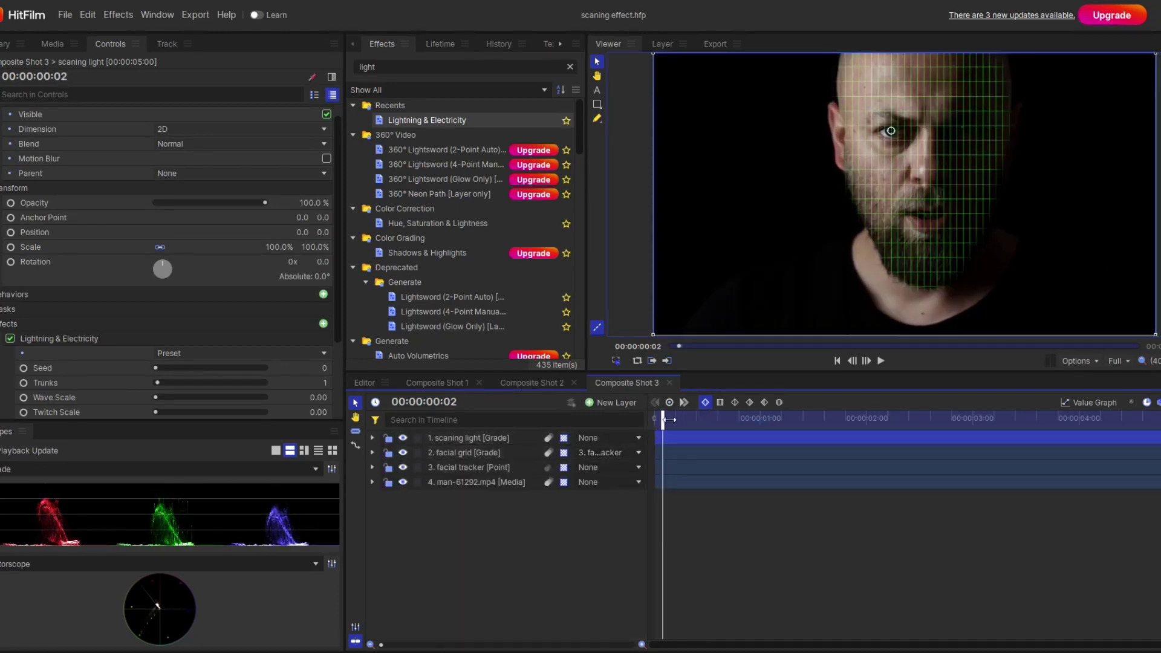
pyautogui.moveTo(675, 426)
pyautogui.mouseDown()
pyautogui.moveTo(718, 424)
pyautogui.moveTo(684, 425)
pyautogui.mouseUp()
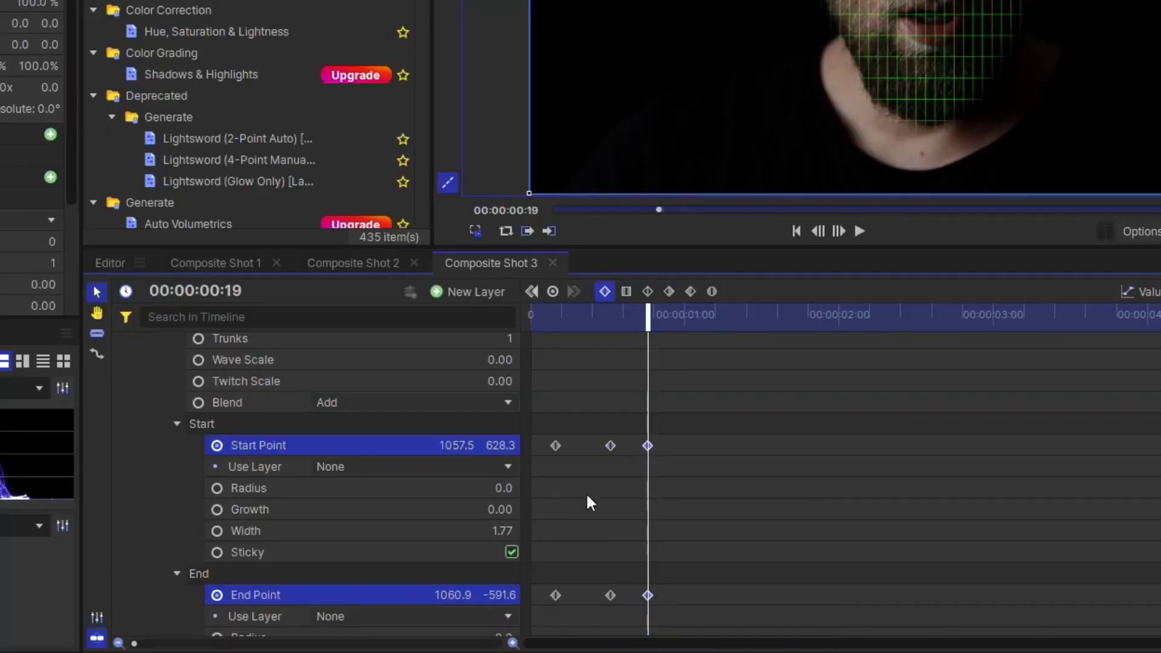
pyautogui.moveTo(546, 412); pyautogui.dragTo(568, 557)
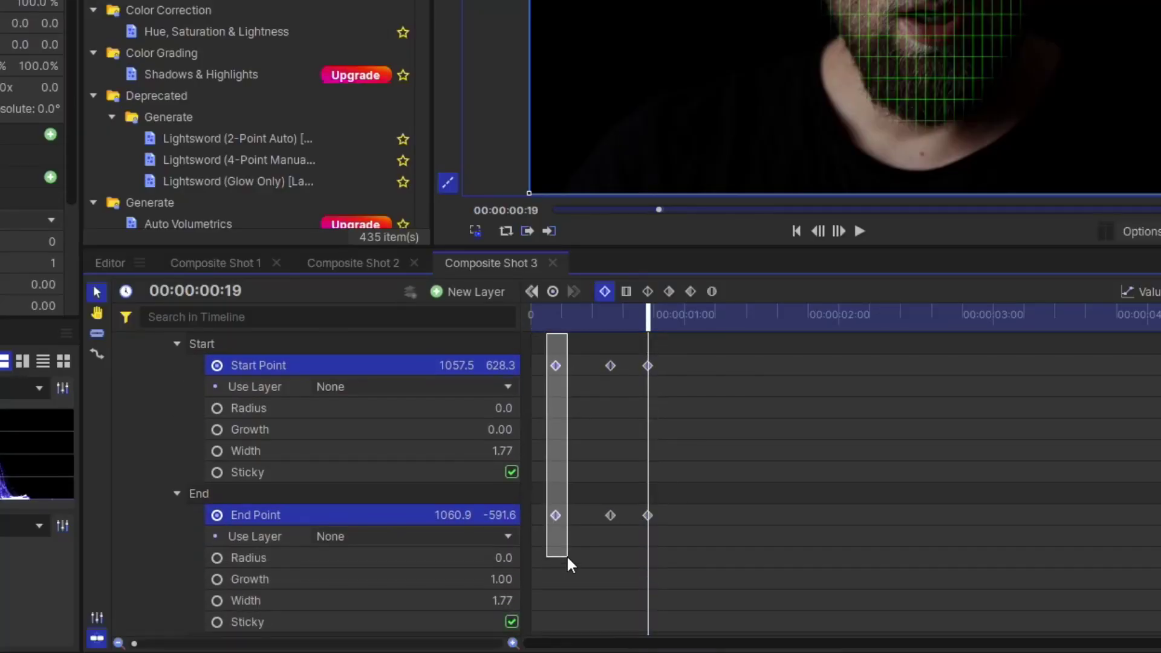
pyautogui.moveTo(648, 366); pyautogui.dragTo(738, 368)
pyautogui.moveTo(668, 339); pyautogui.dragTo(821, 517)
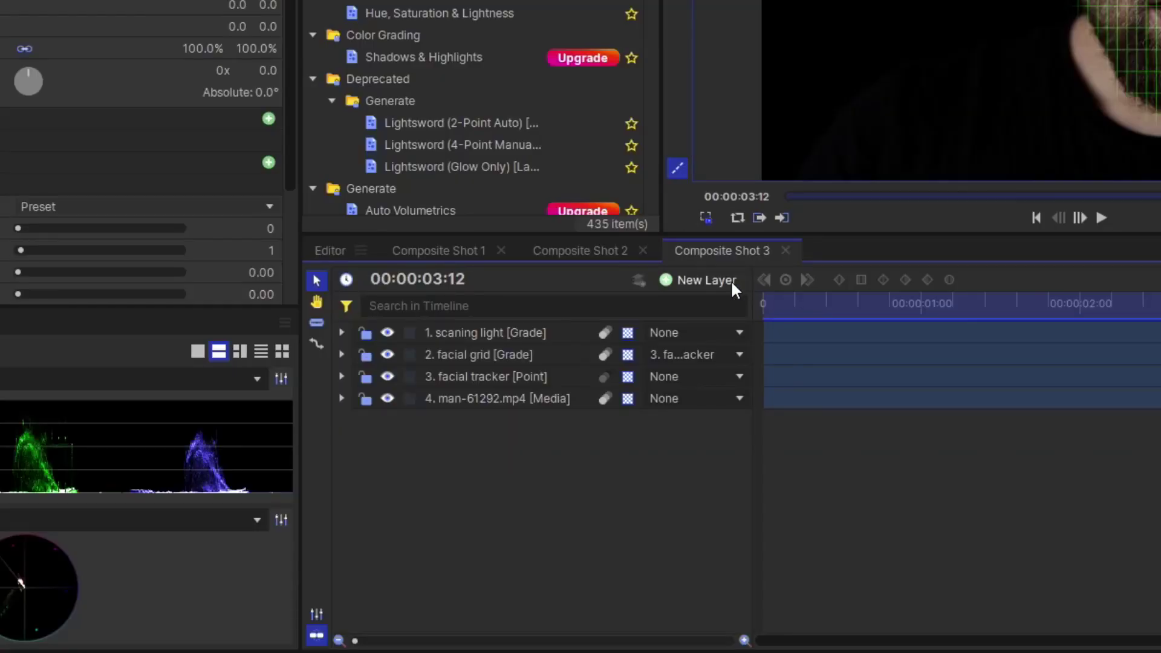
# Step: Create a plane layer named 'glow effect' and apply Fill Color to it
pyautogui.click(731, 281)
pyautogui.click(706, 303)
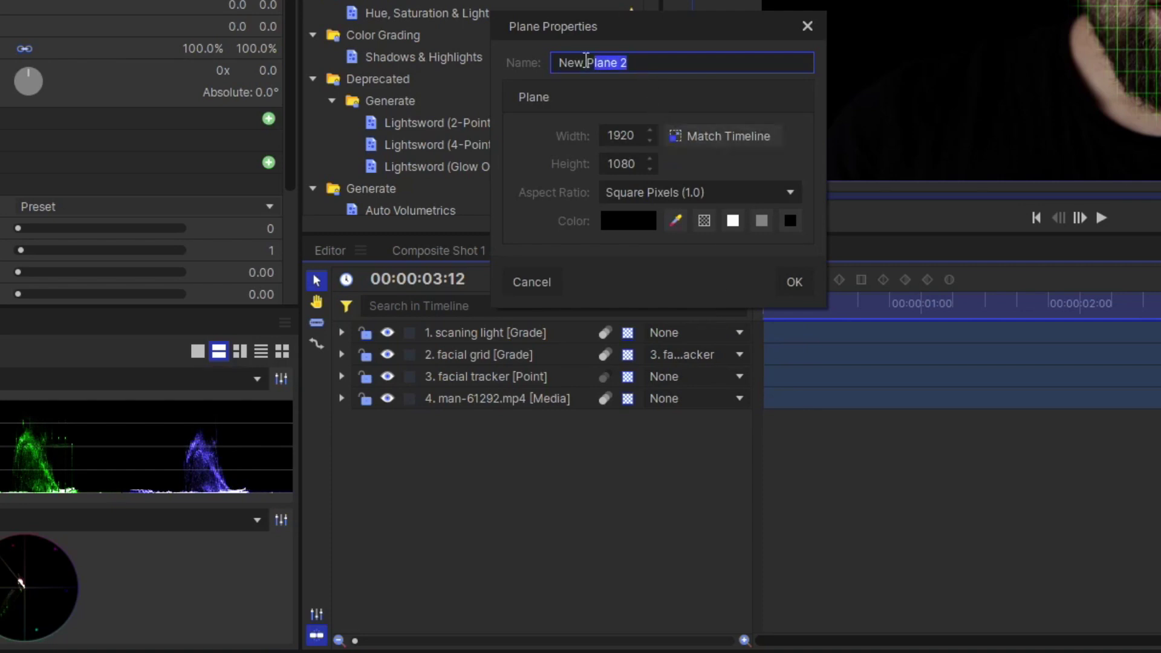
pyautogui.write('glow')
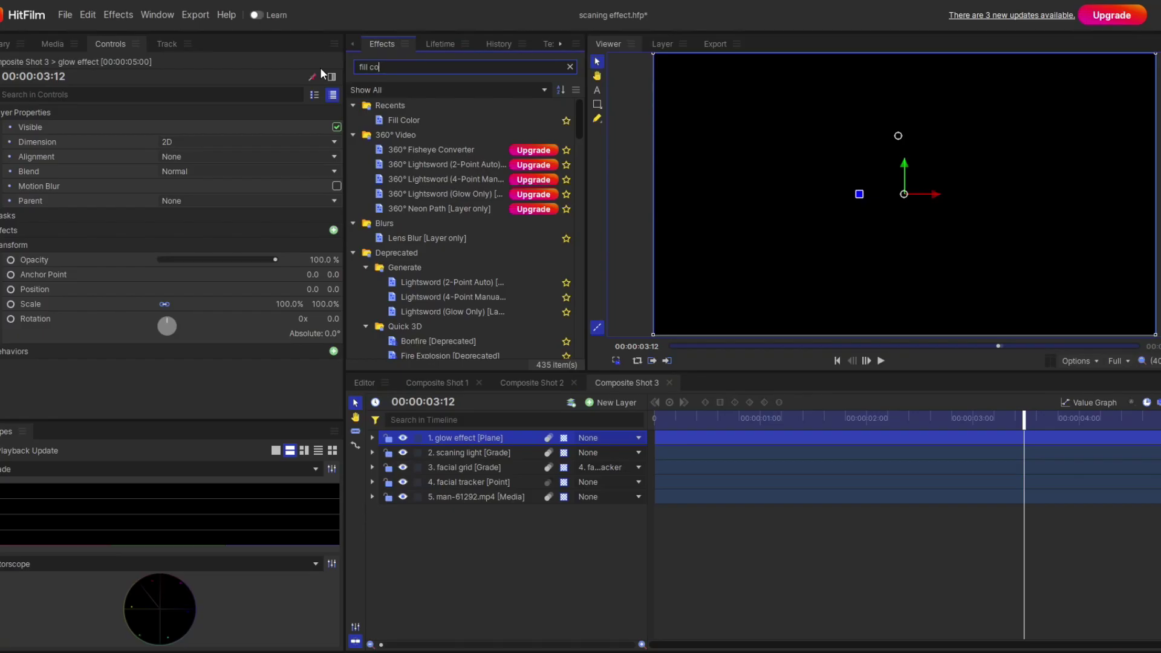
pyautogui.write('lor')
pyautogui.click(423, 121)
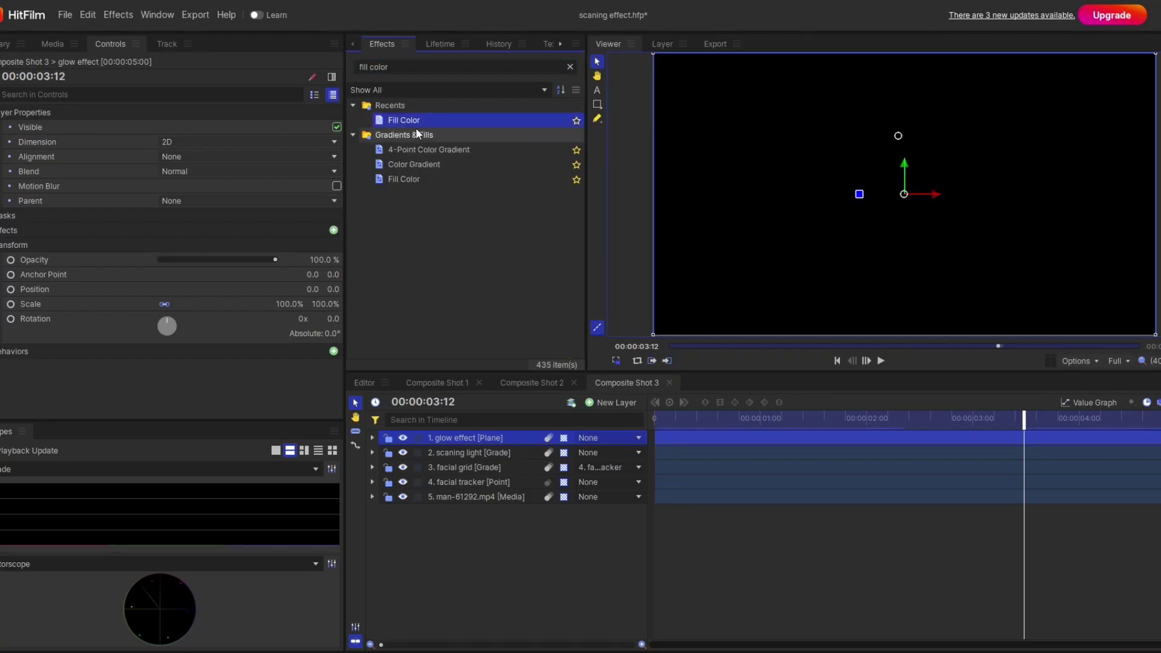
pyautogui.moveTo(459, 431); pyautogui.dragTo(451, 438)
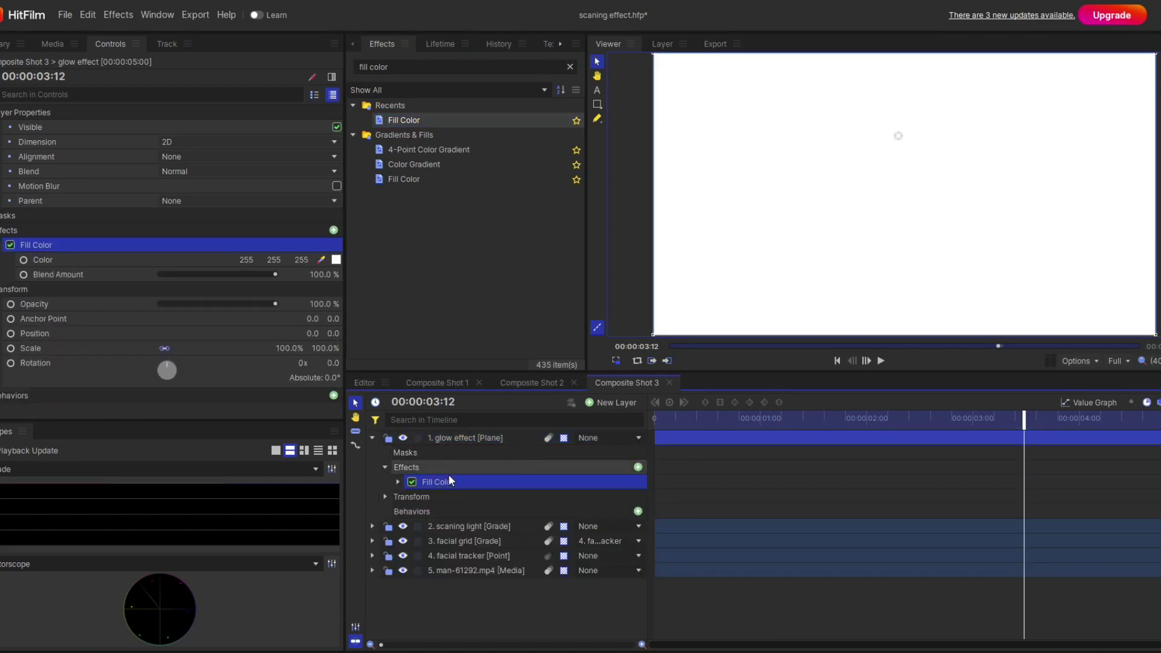
# Step: Fill the plane green, set it to Multiply blending, and preview the tinted face
pyautogui.click(398, 482)
pyautogui.click(641, 496)
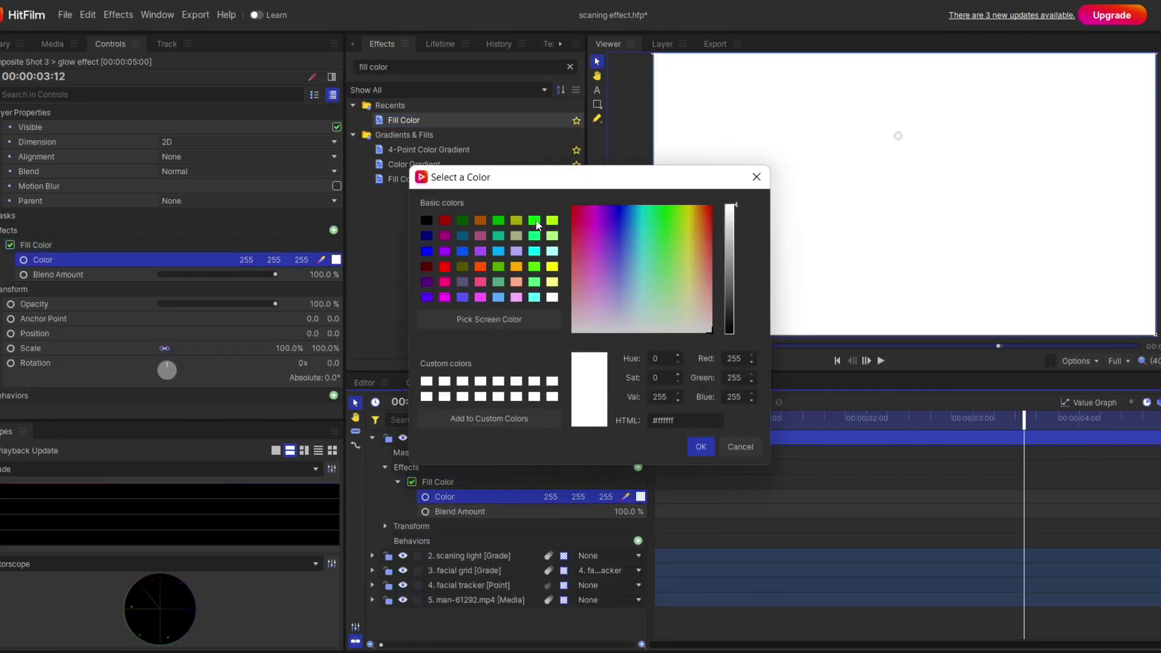
pyautogui.click(535, 220)
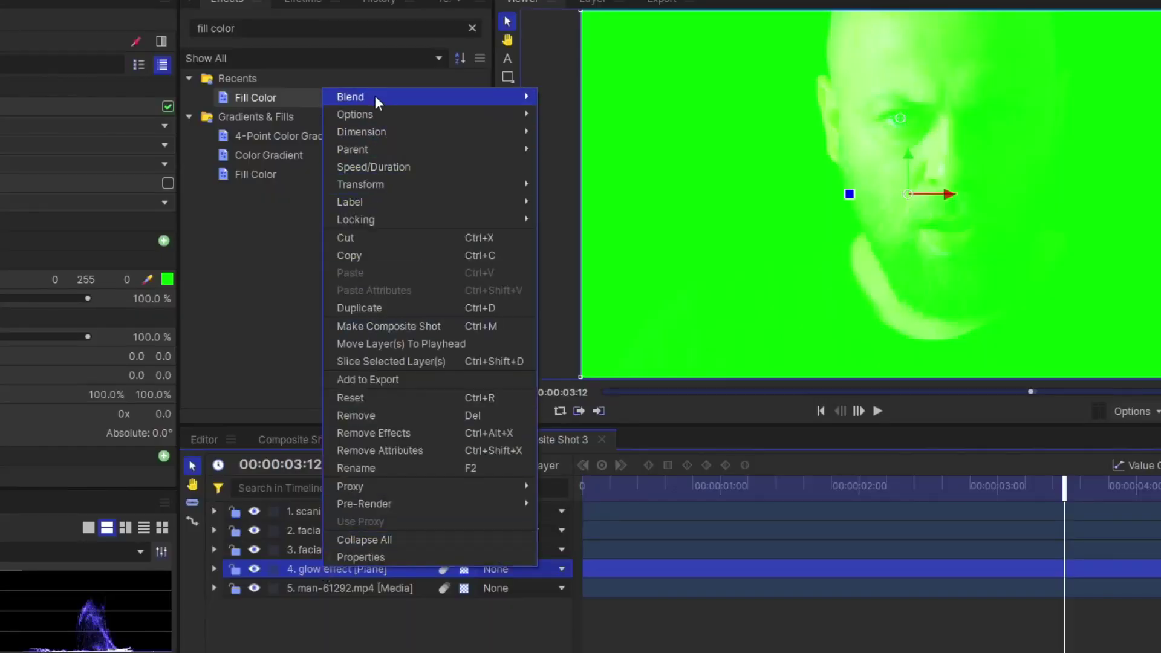
pyautogui.moveTo(377, 100)
pyautogui.click(571, 345)
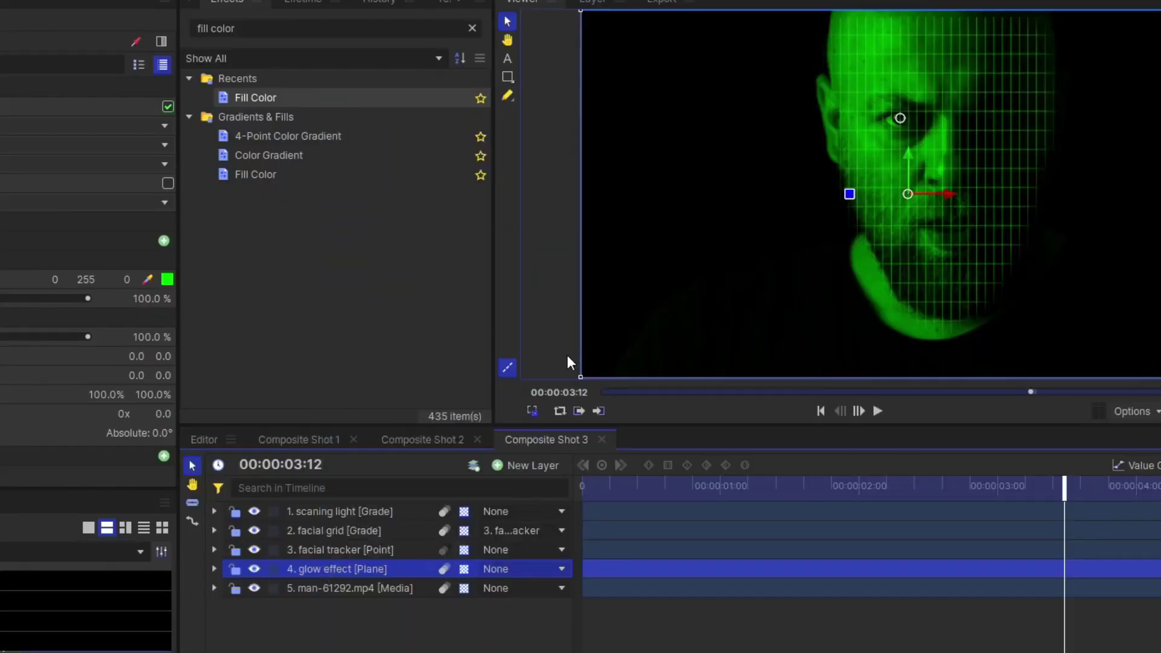
pyautogui.click(605, 491)
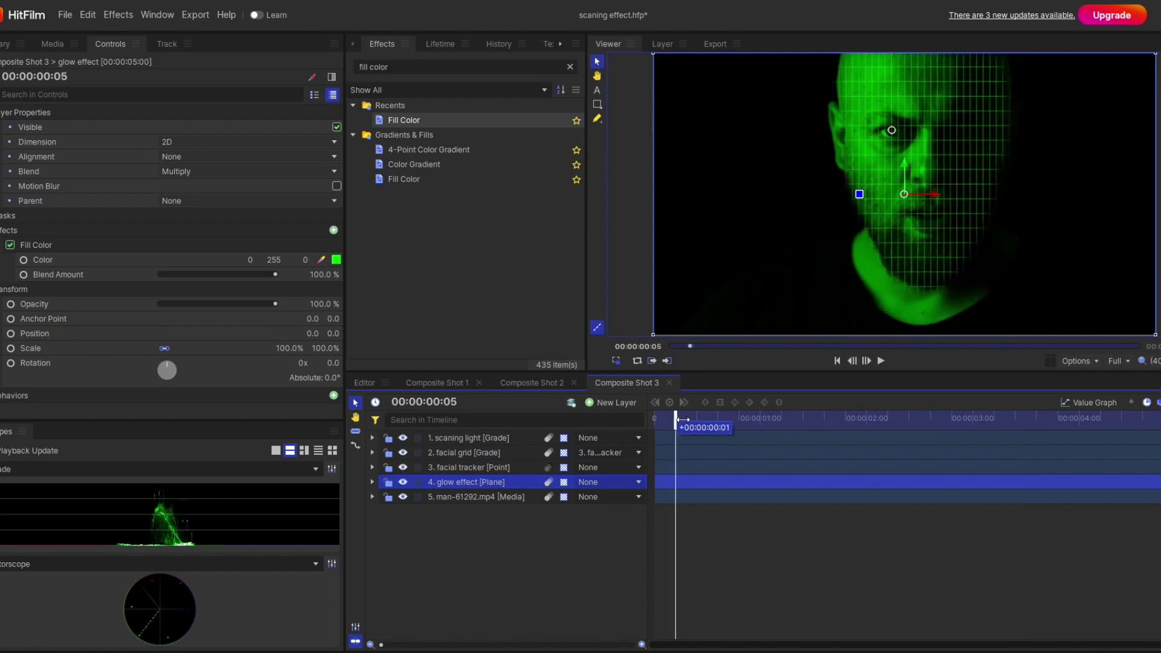
pyautogui.moveTo(682, 419); pyautogui.dragTo(675, 450)
# Step: Set the scaning light's Lightning & Electricity Glow color to pure green (0,255,0)
pyautogui.click(431, 438)
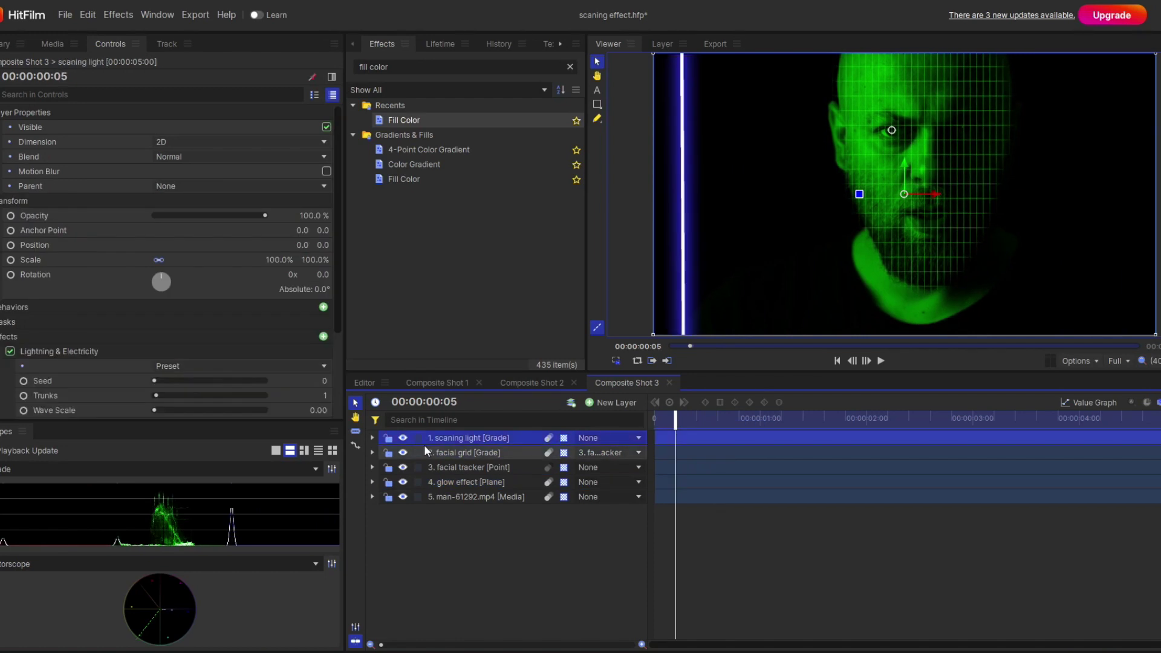
pyautogui.click(375, 437)
pyautogui.scroll(-5, 481, 517)
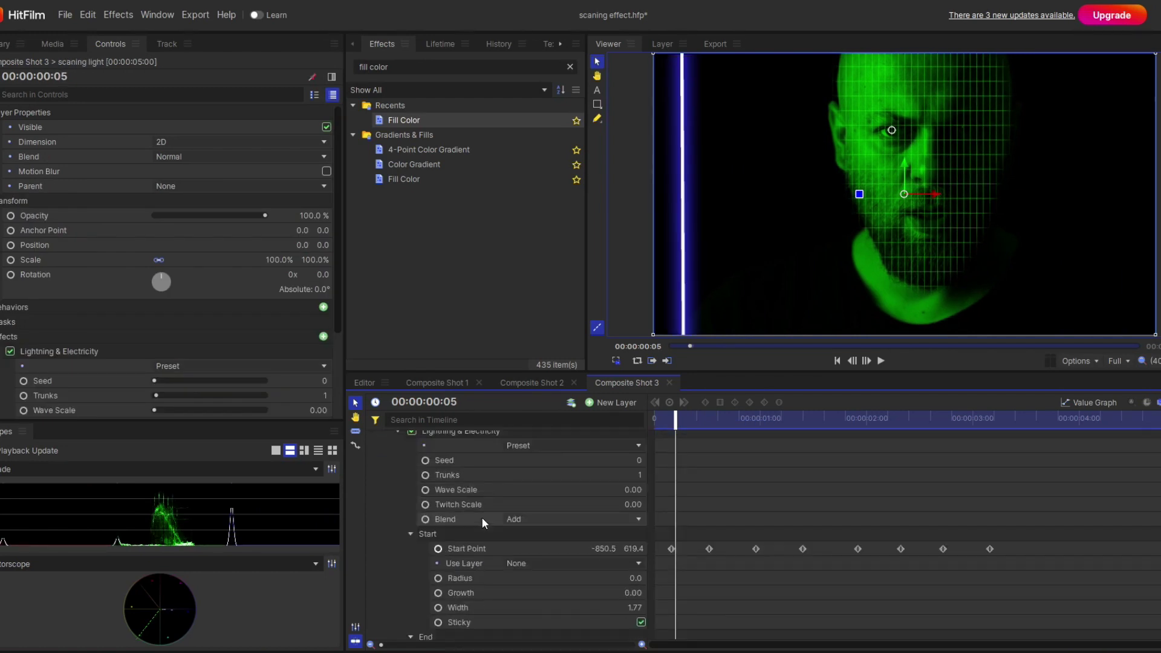
pyautogui.scroll(-4, 487, 524)
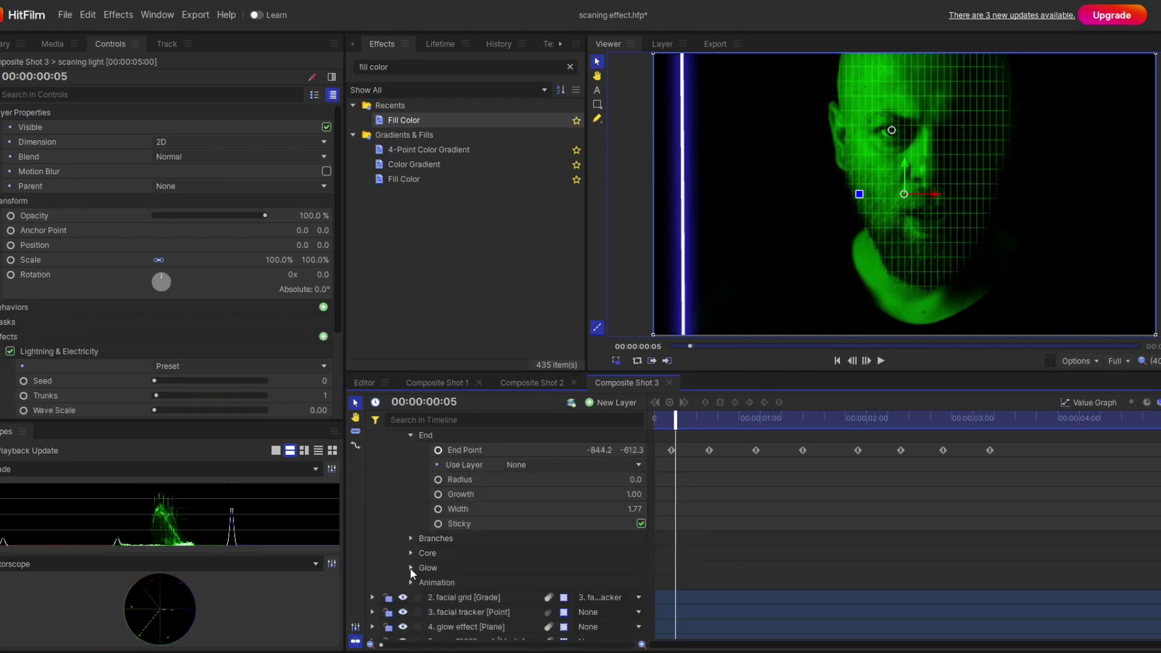
pyautogui.click(410, 567)
pyautogui.click(640, 582)
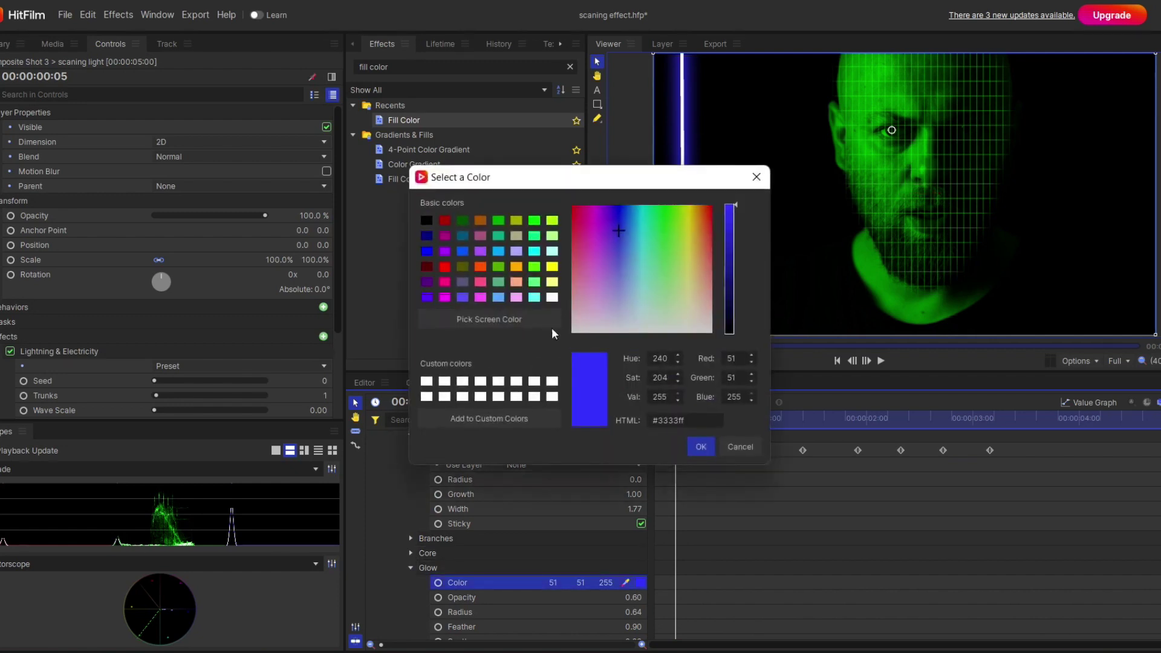
pyautogui.click(700, 448)
pyautogui.moveTo(668, 426)
pyautogui.mouseDown()
pyautogui.moveTo(686, 426)
pyautogui.moveTo(671, 427)
pyautogui.mouseUp()
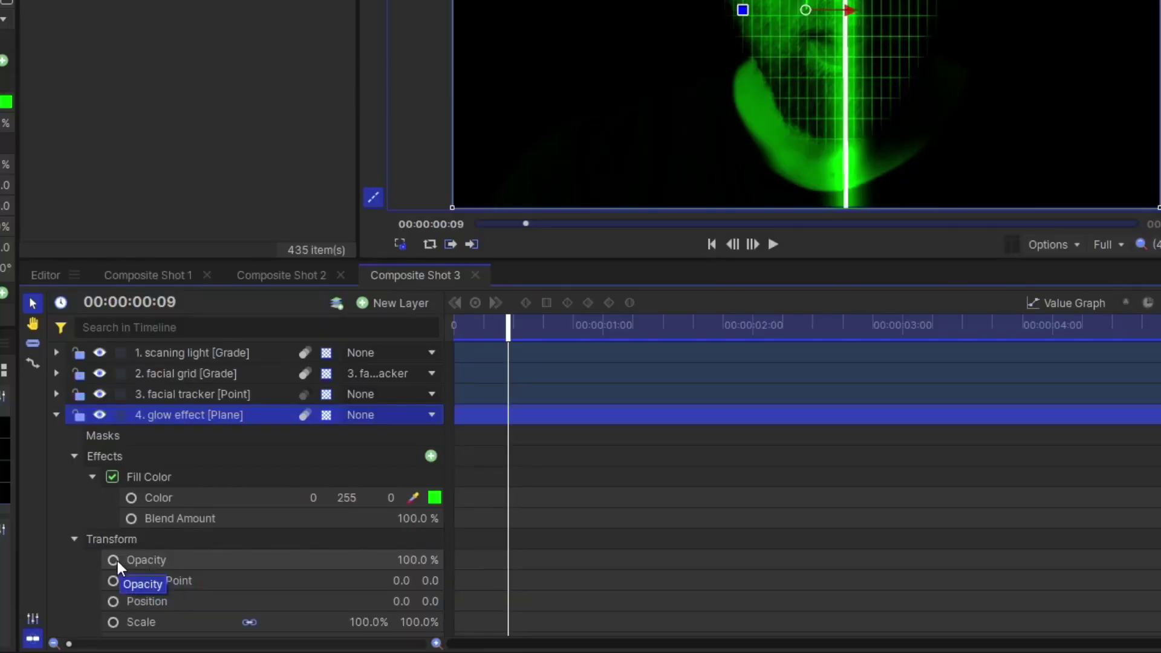
# Step: Keyframe the glow plane's opacity at 0% on frame 5, 100% on frame 9, and 0% on frame 13
pyautogui.click(115, 560)
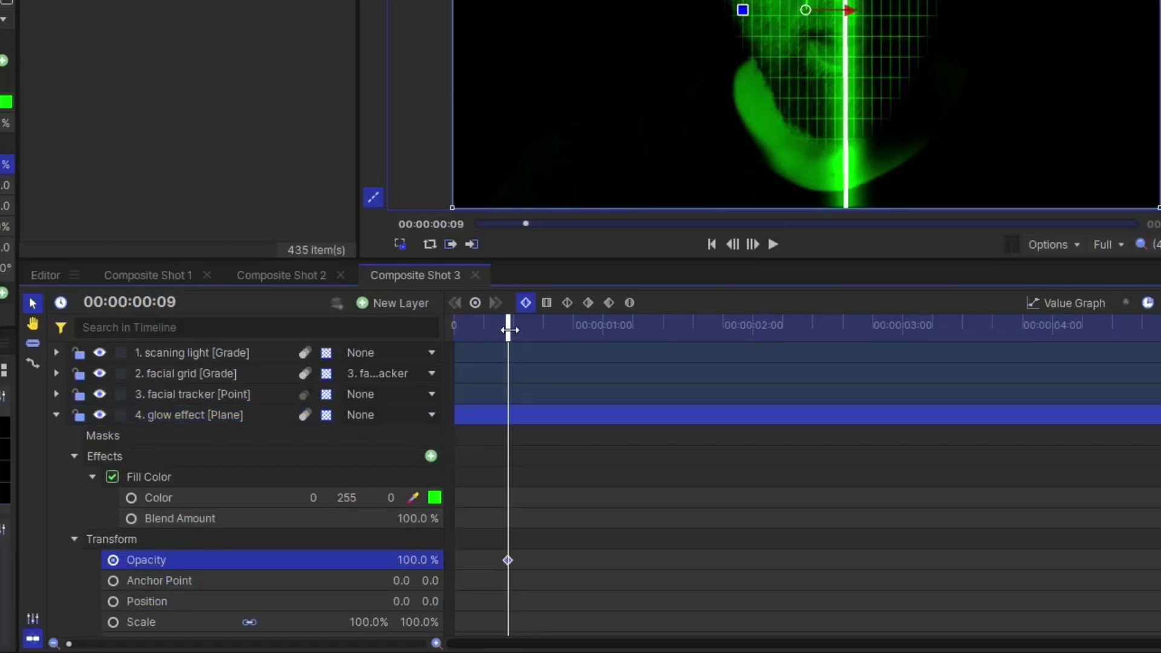
pyautogui.press('Left')
pyautogui.press('Left')
pyautogui.press('Left')
pyautogui.press('Left')
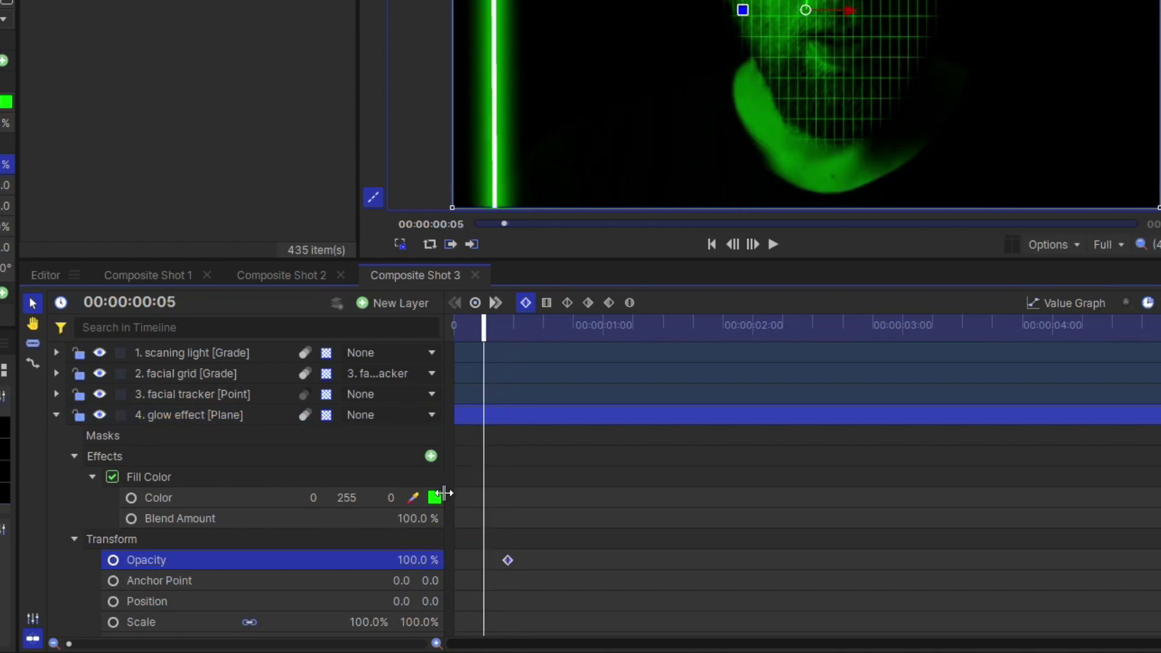
pyautogui.press('Return')
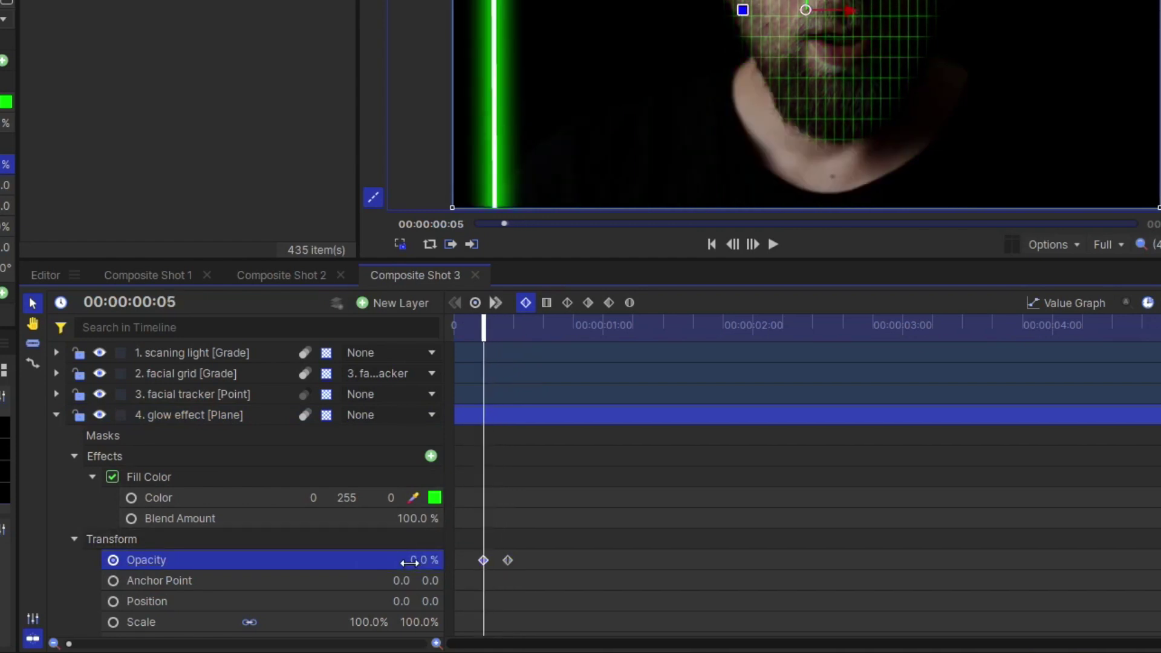
pyautogui.moveTo(471, 332); pyautogui.dragTo(509, 356)
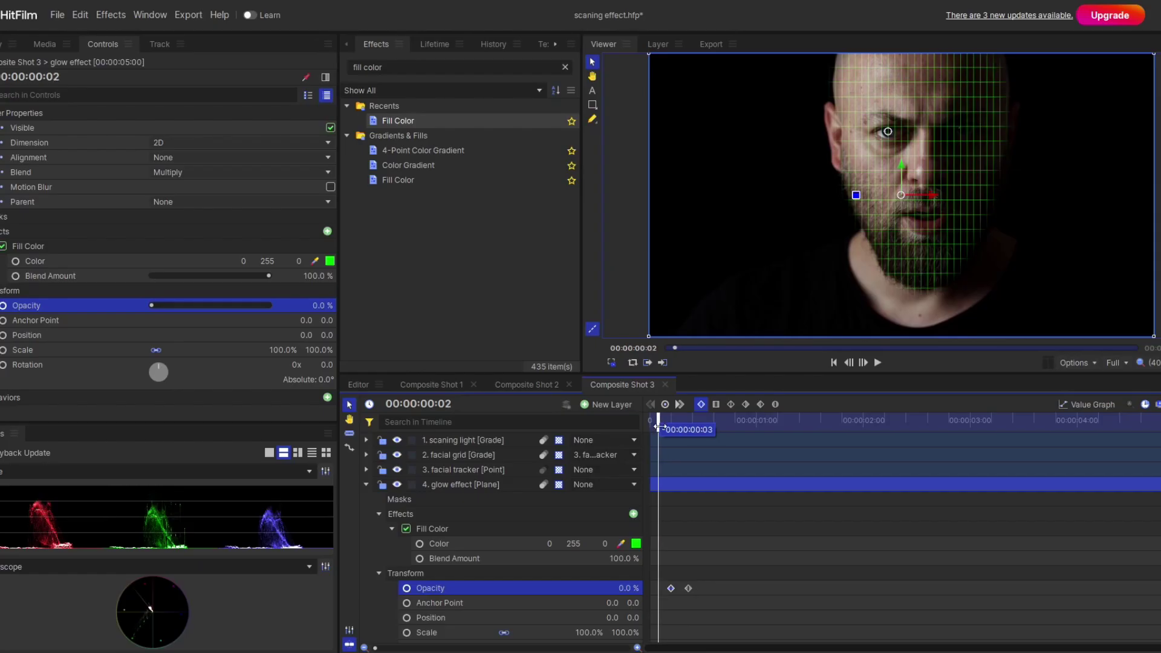
pyautogui.moveTo(690, 442); pyautogui.dragTo(700, 451)
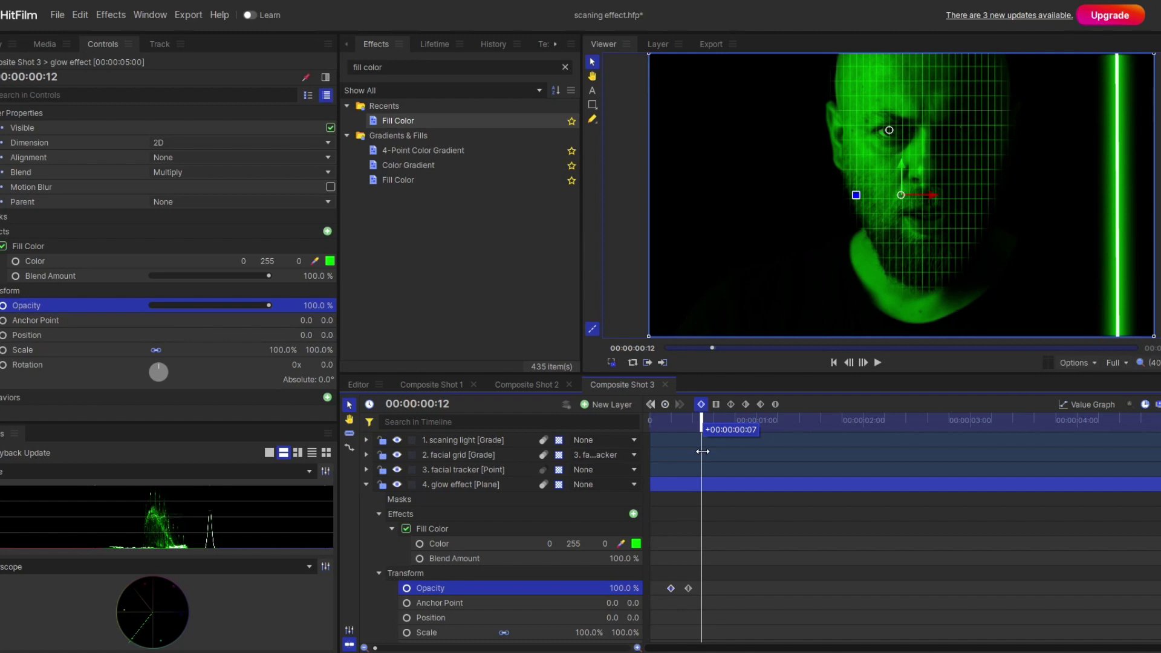
pyautogui.moveTo(703, 451); pyautogui.dragTo(704, 451)
# Step: Play back and scrub the timeline to review the opacity flash
pyautogui.moveTo(690, 588)
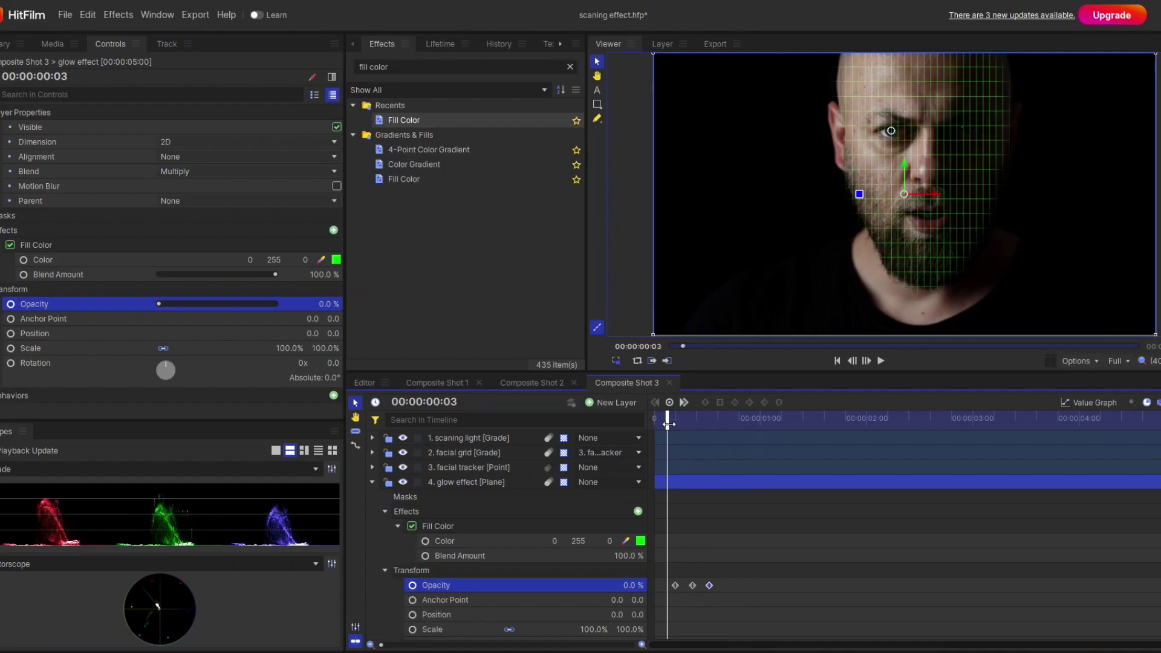
pyautogui.press('space')
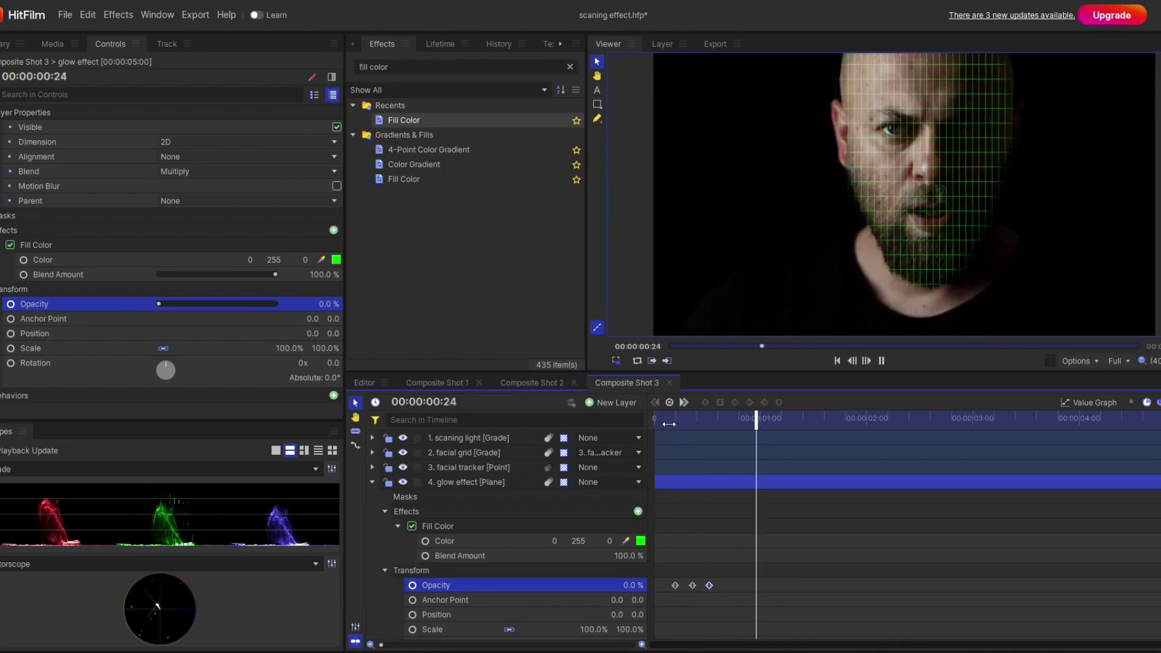
pyautogui.moveTo(762, 422); pyautogui.dragTo(705, 427)
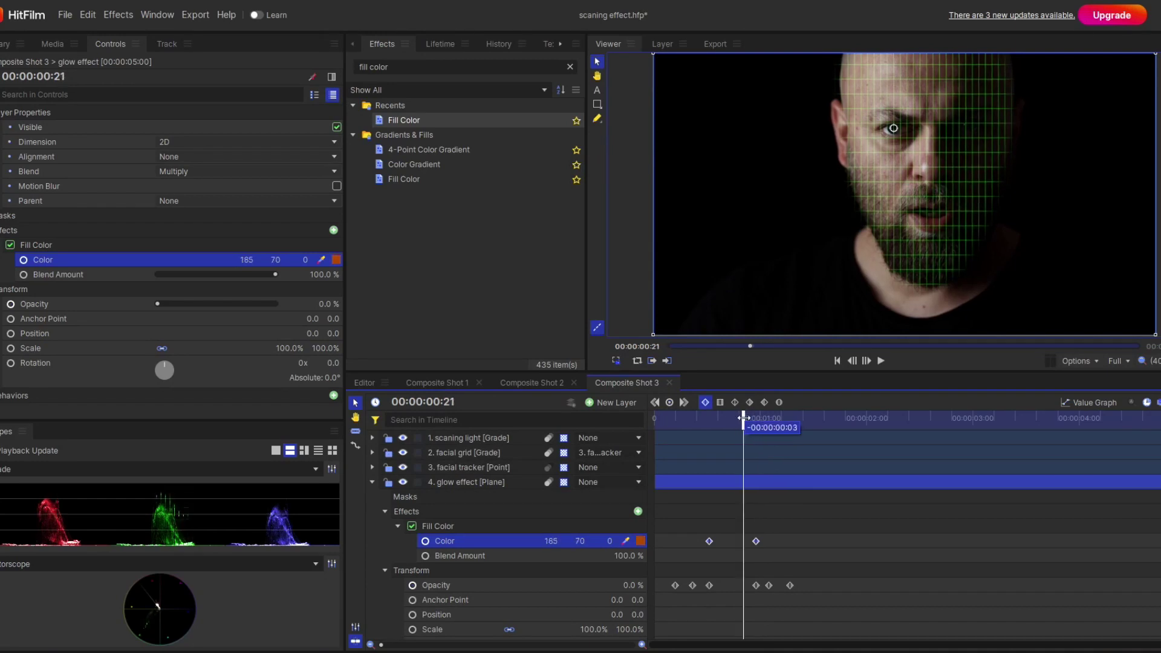
# Step: Scrub the timeline to preview the light sweep, repeated flashes, and the glow shifting to magenta and purple
pyautogui.moveTo(743, 418); pyautogui.dragTo(799, 441)
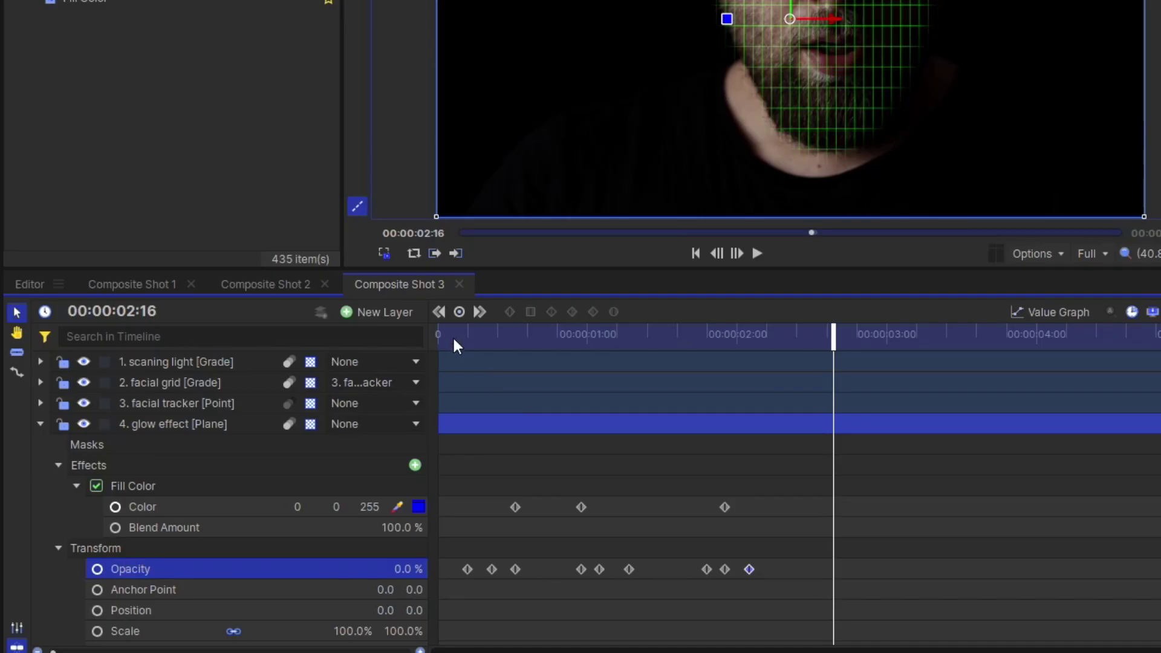
pyautogui.moveTo(937, 443); pyautogui.dragTo(740, 443)
pyautogui.moveTo(559, 370); pyautogui.dragTo(899, 415)
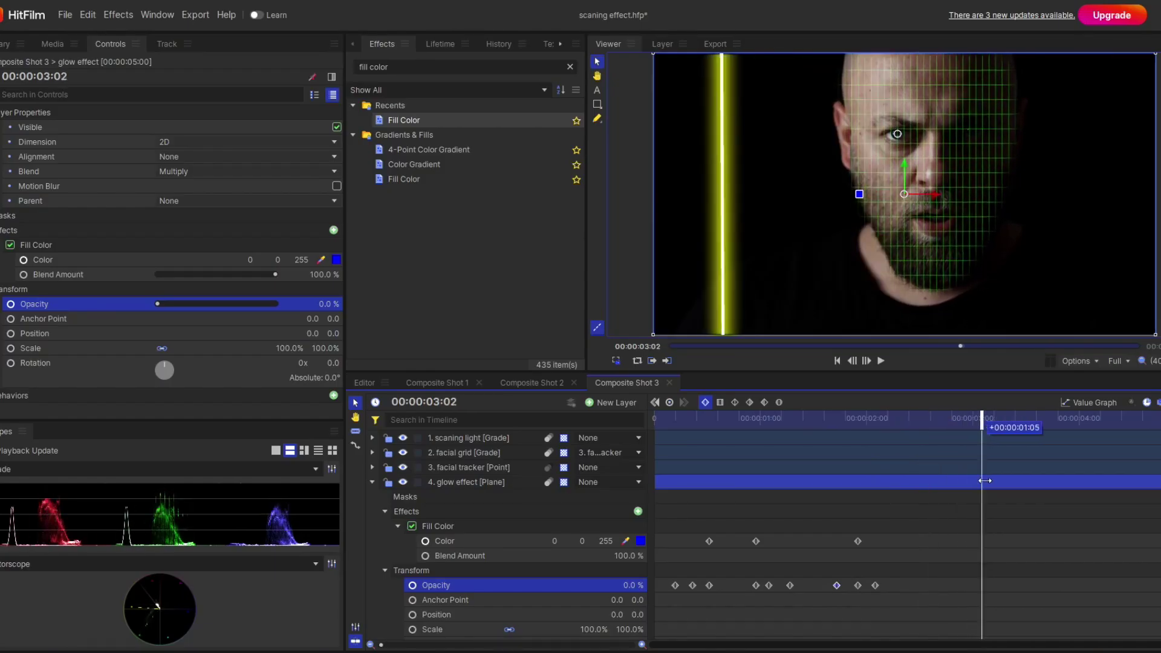
pyautogui.moveTo(985, 481); pyautogui.dragTo(693, 426)
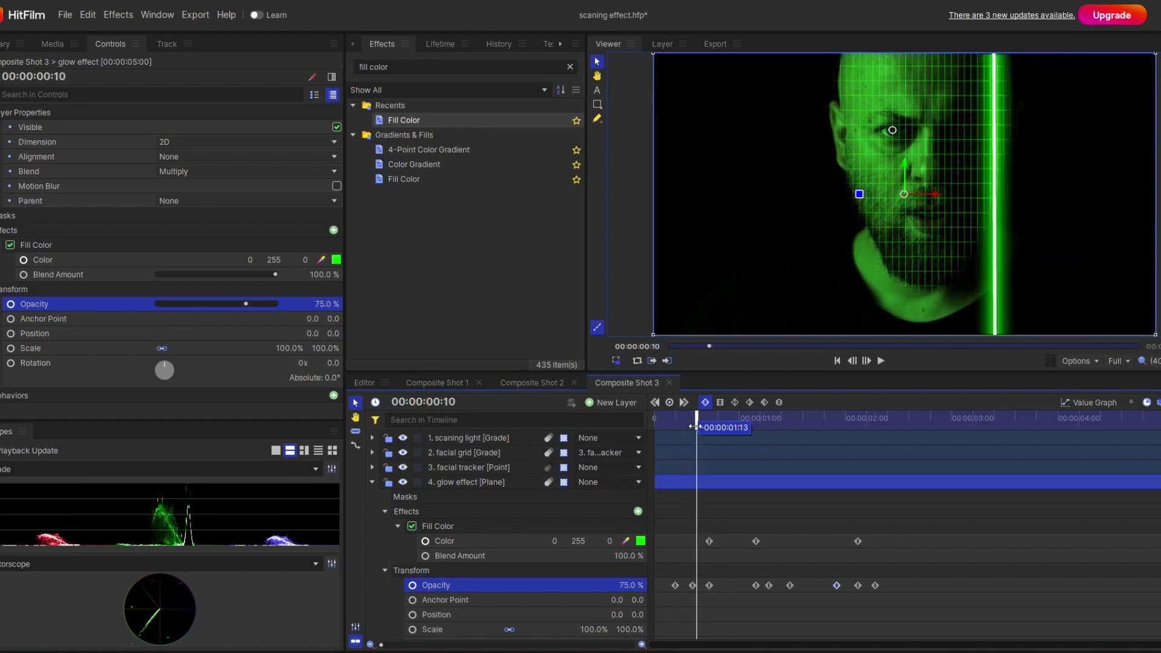